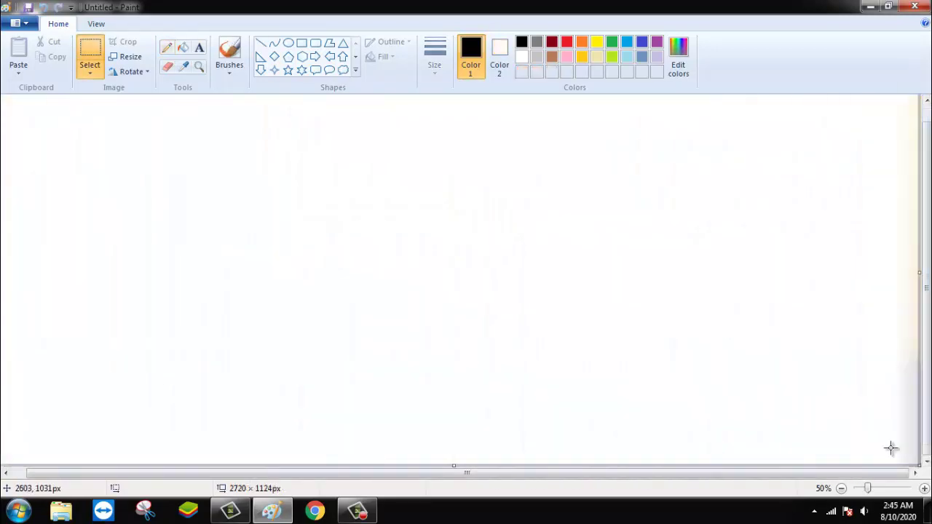
Resize the blank canvas to 1280 × 1114 pixels without maintaining the aspect ratio
{"action": "left_click_drag", "start_coordinate": [891, 447], "coordinate": [453, 459]}
{"action": "left_click", "coordinate": [131, 57]}
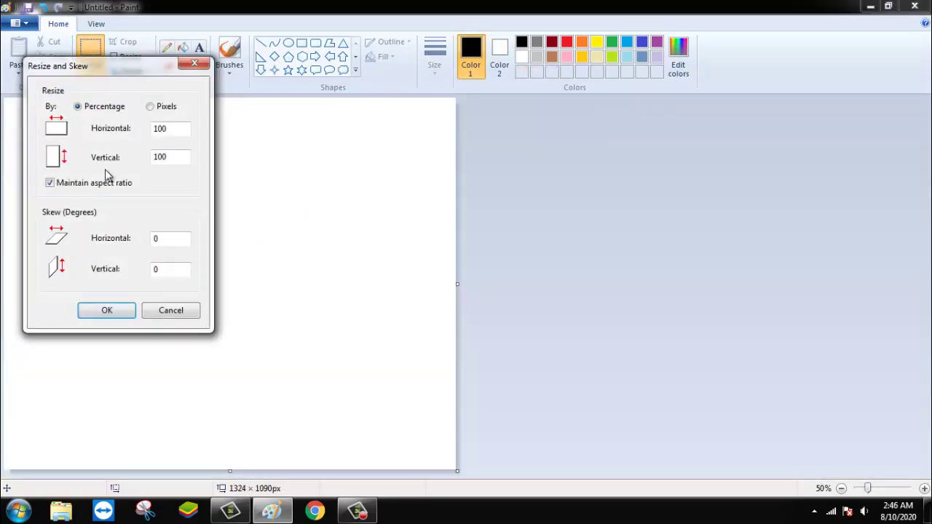
{"action": "left_click", "coordinate": [95, 183]}
{"action": "left_click", "coordinate": [151, 107]}
{"action": "double_click", "coordinate": [176, 129]}
{"action": "type", "text": "1280"}
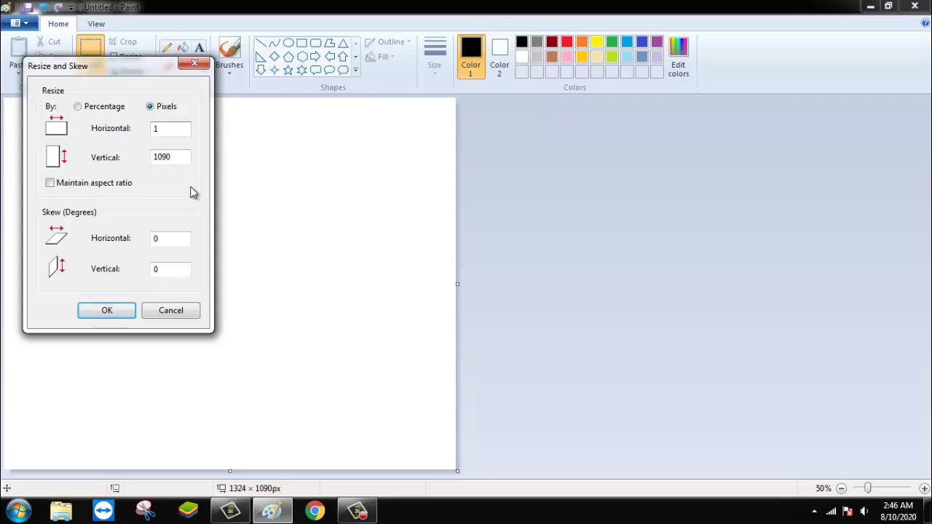
{"action": "left_click", "coordinate": [181, 157]}
{"action": "type", "text": "1114"}
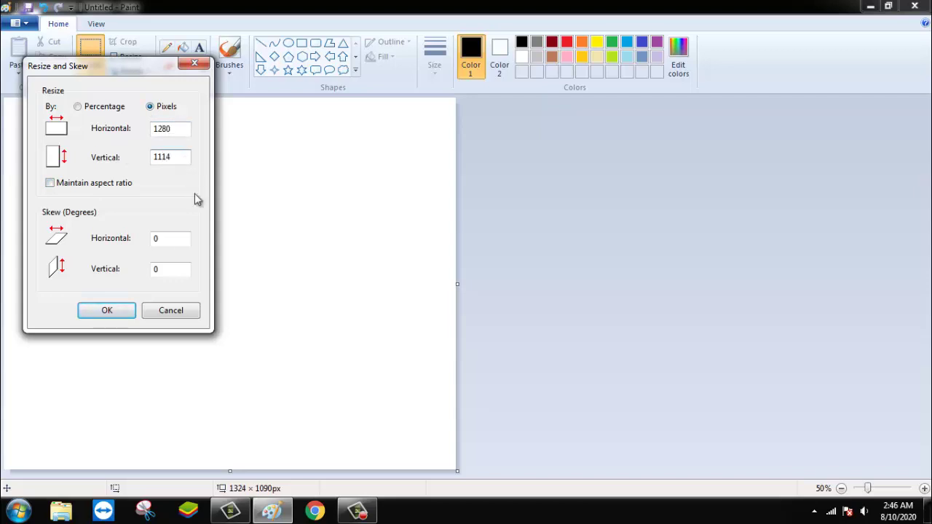
{"action": "left_click", "coordinate": [110, 312]}
Draw four diagonal lines across the canvas in light yellow, yellow, gold and orange, ordered from the lower-right corner upward
{"action": "left_click", "coordinate": [261, 42]}
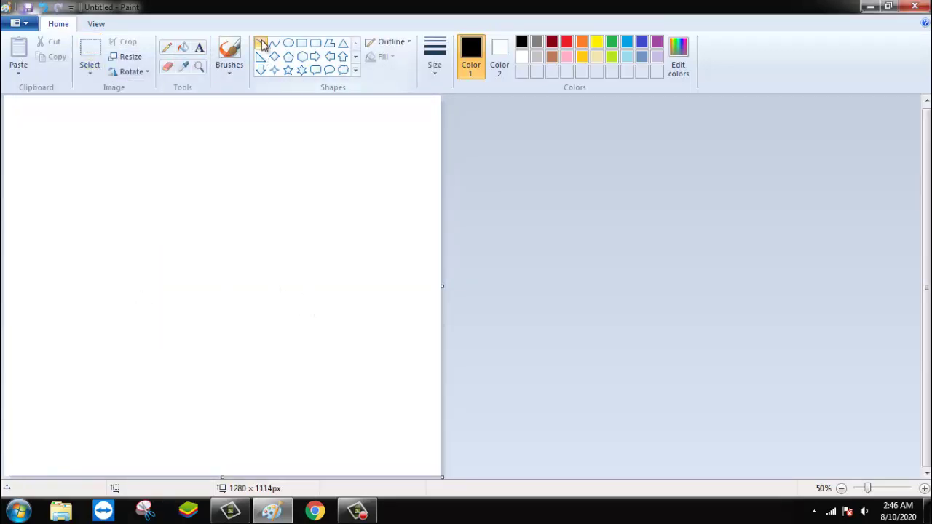
{"action": "left_click", "coordinate": [598, 43]}
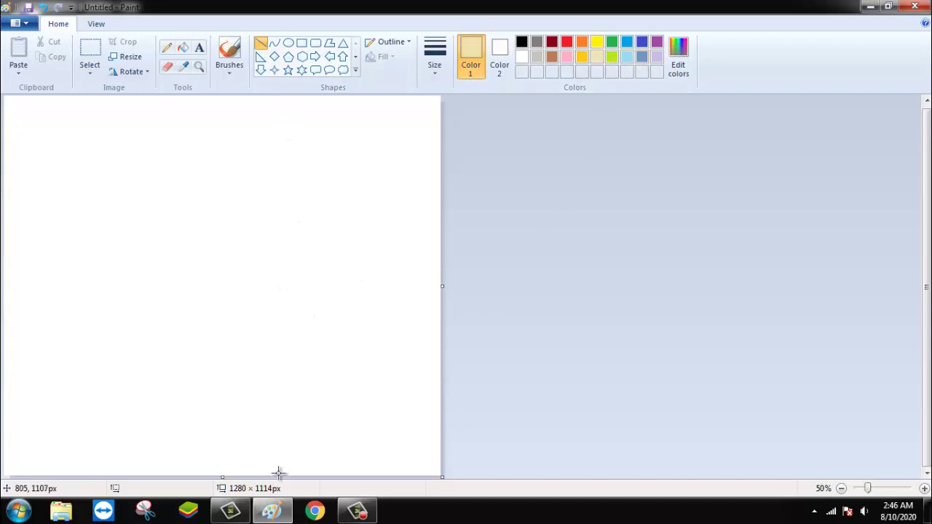
{"action": "left_click_drag", "start_coordinate": [467, 342], "coordinate": [208, 475]}
{"action": "mouse_move", "coordinate": [468, 254]}
{"action": "left_mouse_down"}
{"action": "mouse_move", "coordinate": [104, 468]}
{"action": "mouse_move", "coordinate": [55, 485]}
{"action": "mouse_move", "coordinate": [464, 88]}
{"action": "left_mouse_up"}
{"action": "left_click", "coordinate": [582, 57]}
{"action": "left_click", "coordinate": [585, 44]}
{"action": "mouse_move", "coordinate": [4, 405]}
{"action": "left_mouse_down"}
{"action": "mouse_move", "coordinate": [332, 94]}
{"action": "mouse_move", "coordinate": [236, 201]}
{"action": "mouse_move", "coordinate": [343, 95]}
{"action": "left_mouse_up"}
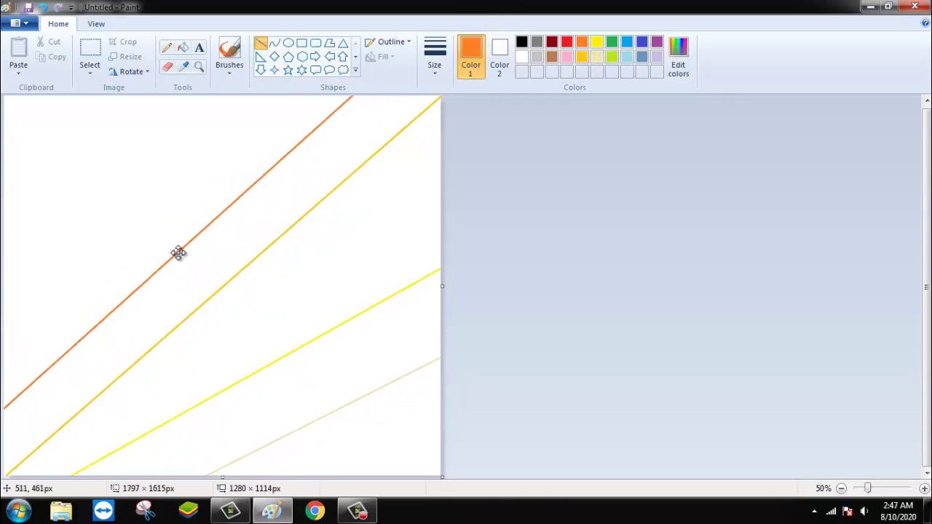
Mix a brown and a darker brown custom colour, and draw a dark brown diagonal line across the canvas's upper-left corner
{"action": "left_click", "coordinate": [678, 57]}
{"action": "left_click", "coordinate": [605, 244]}
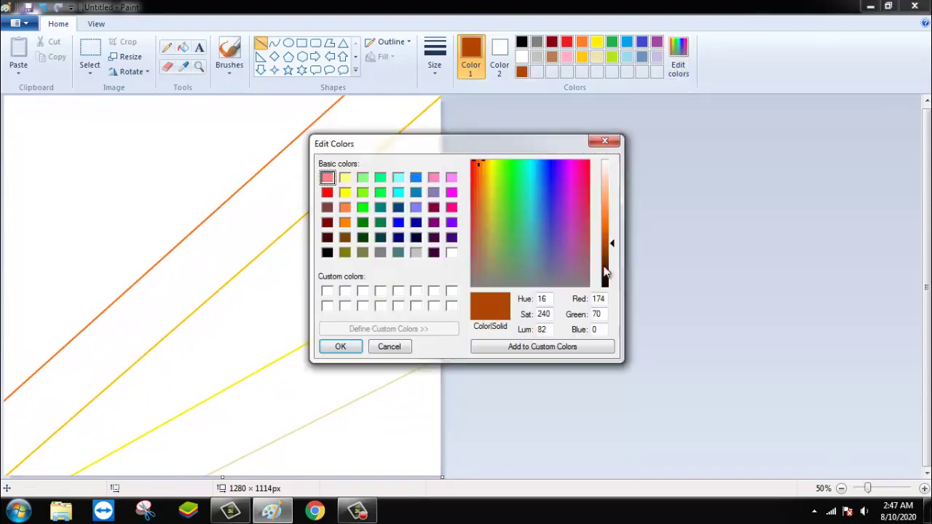
{"action": "left_click", "coordinate": [606, 266]}
{"action": "left_click", "coordinate": [337, 347]}
{"action": "mouse_move", "coordinate": [5, 283]}
{"action": "left_mouse_down"}
{"action": "mouse_move", "coordinate": [119, 169]}
{"action": "mouse_move", "coordinate": [253, 96]}
{"action": "mouse_move", "coordinate": [6, 297]}
{"action": "mouse_move", "coordinate": [27, 277]}
{"action": "mouse_move", "coordinate": [4, 285]}
{"action": "mouse_move", "coordinate": [4, 314]}
{"action": "left_mouse_up"}
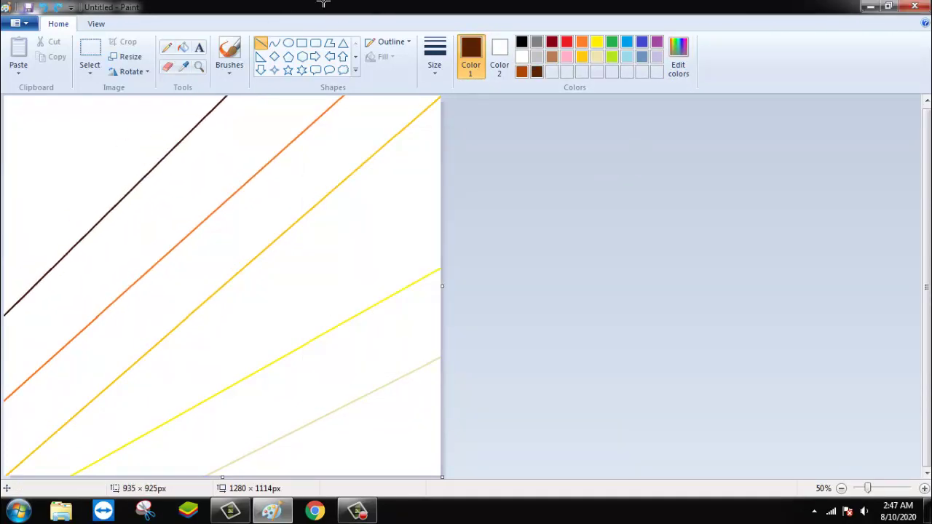
{"action": "left_click_drag", "start_coordinate": [87, 233], "coordinate": [104, 181]}
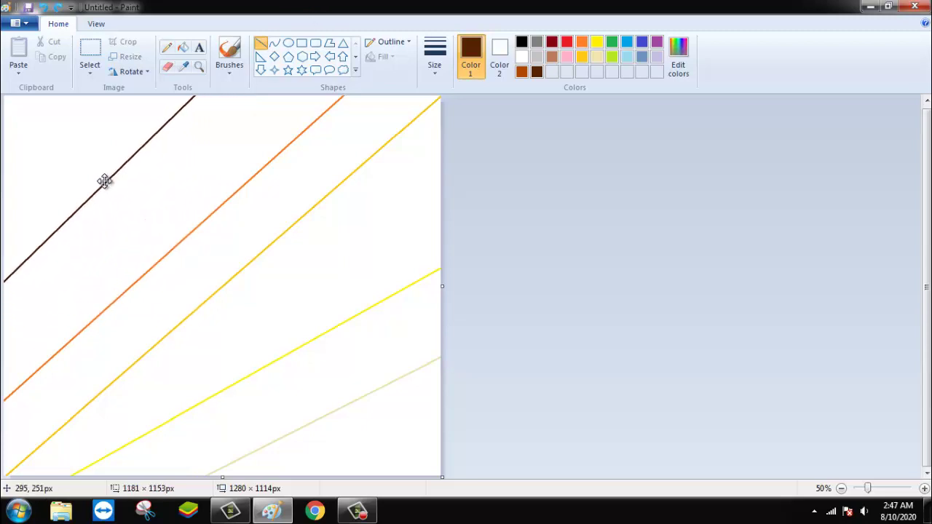
Fill the upper-left corner with dark brown, the adjacent band with the lighter custom brown and the following band with orange
{"action": "left_click", "coordinate": [182, 47]}
{"action": "left_click", "coordinate": [156, 110]}
{"action": "left_click", "coordinate": [521, 71]}
{"action": "left_click", "coordinate": [291, 124]}
{"action": "left_click", "coordinate": [218, 247]}
Fill the three remaining areas toward the lower-right corner with gold, yellow and light yellow
{"action": "left_click", "coordinate": [582, 56]}
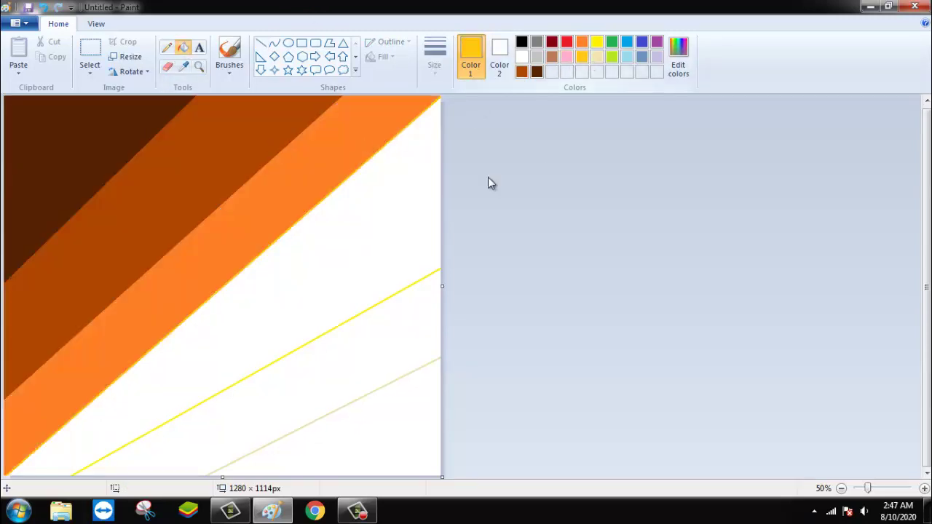
{"action": "left_click", "coordinate": [291, 292]}
{"action": "left_click", "coordinate": [597, 42]}
{"action": "left_click", "coordinate": [387, 328]}
{"action": "left_click", "coordinate": [596, 56]}
{"action": "left_click", "coordinate": [387, 433]}
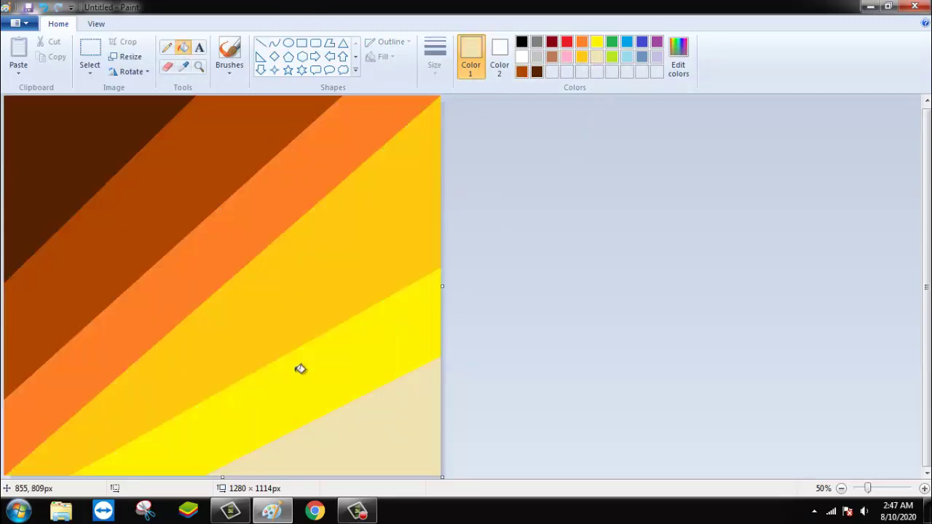
Squeeze the picture to 1 pixel wide with the aspect ratio unlocked, keeping the height at 1114 pixels
{"action": "left_click", "coordinate": [130, 57]}
{"action": "left_click", "coordinate": [96, 185]}
{"action": "left_click", "coordinate": [152, 107]}
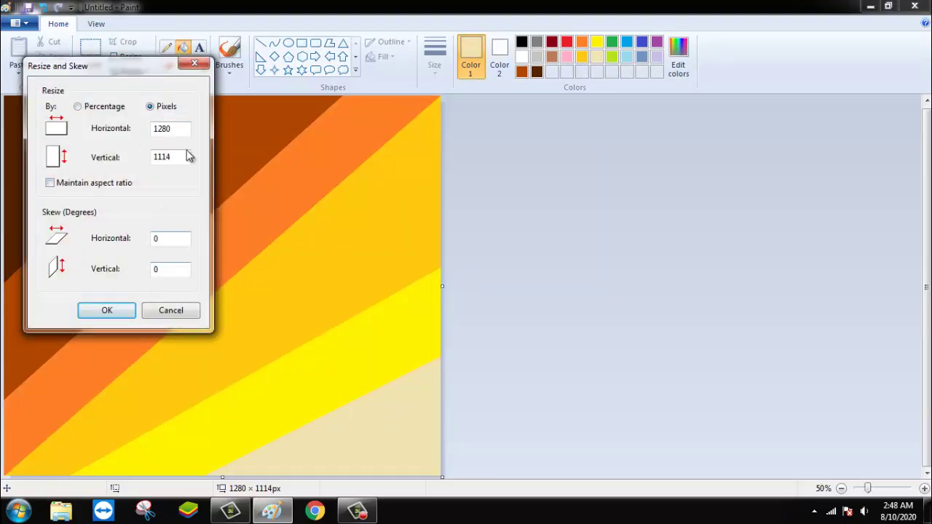
{"action": "key", "text": "BackSpace"}
{"action": "key", "text": "BackSpace"}
{"action": "key", "text": "BackSpace"}
{"action": "left_click", "coordinate": [107, 310]}
Widen the picture to 10 pixels horizontally
{"action": "left_click", "coordinate": [117, 57]}
{"action": "left_click", "coordinate": [172, 128]}
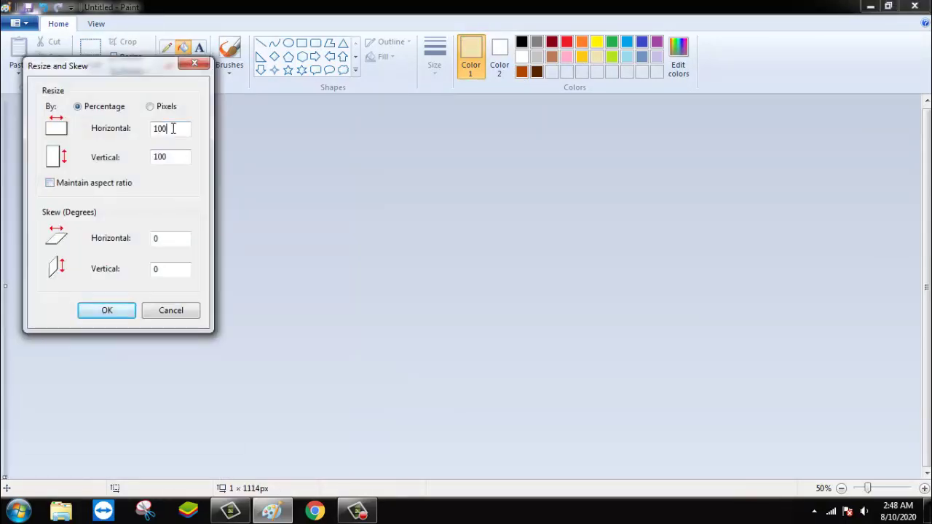
{"action": "left_click", "coordinate": [149, 106]}
{"action": "left_click", "coordinate": [171, 130]}
{"action": "type", "text": "0"}
{"action": "key", "text": "Return"}
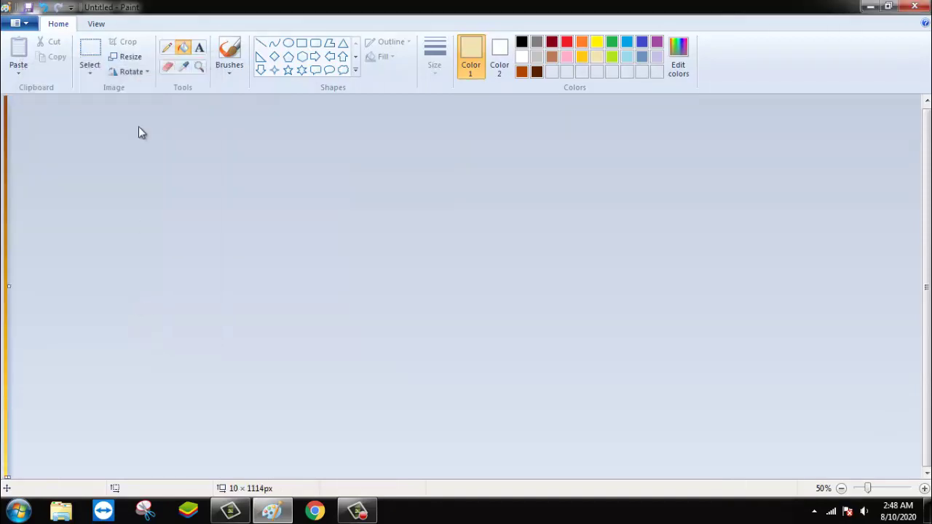
Widen the picture to 100 pixels horizontally with the aspect ratio unlocked
{"action": "left_click", "coordinate": [116, 56]}
{"action": "left_click", "coordinate": [99, 188]}
{"action": "left_click", "coordinate": [150, 106]}
{"action": "left_click", "coordinate": [172, 128]}
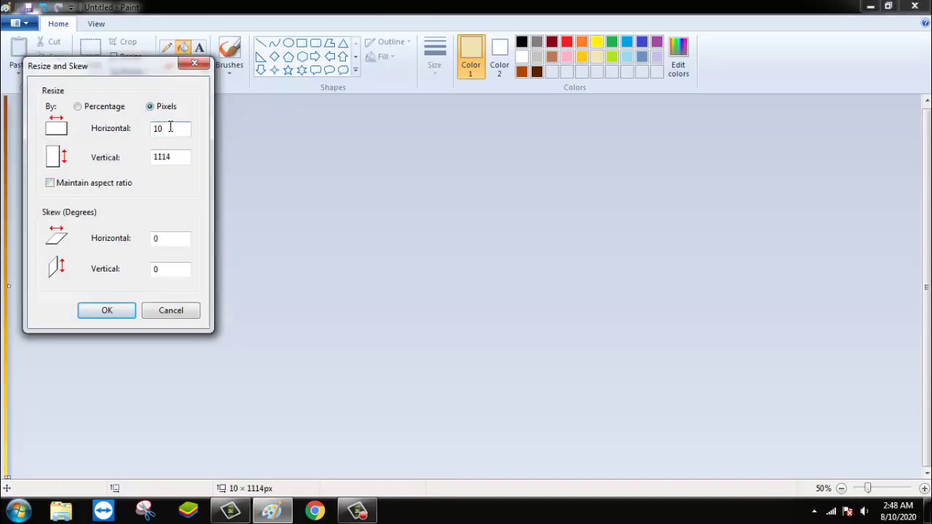
{"action": "type", "text": "0"}
{"action": "key", "text": "Return"}
Stretch the picture to 1000 pixels horizontally with the aspect ratio unlocked
{"action": "left_click", "coordinate": [117, 57]}
{"action": "left_click", "coordinate": [79, 184]}
{"action": "left_click", "coordinate": [150, 106]}
{"action": "left_click", "coordinate": [175, 128]}
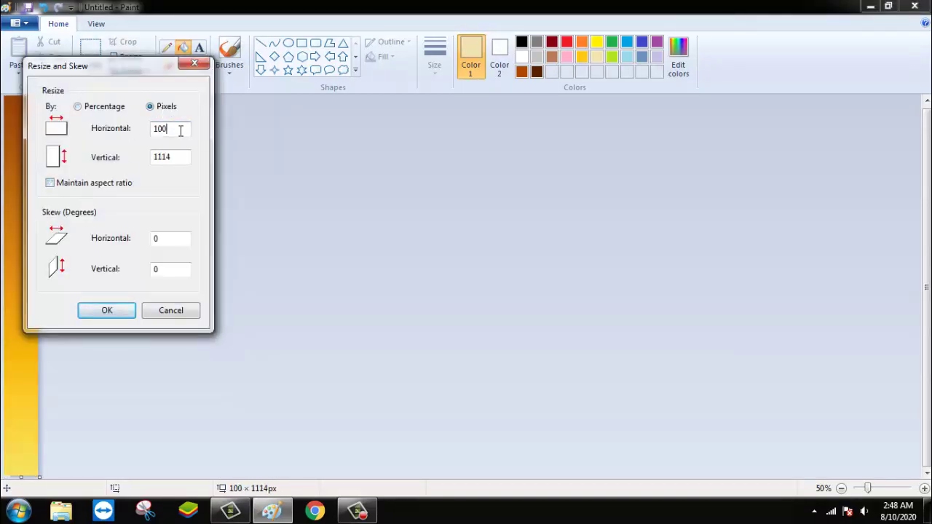
{"action": "type", "text": "0"}
{"action": "left_click", "coordinate": [107, 311]}
Stretch the gradient to 10000 pixels horizontally with the aspect ratio unlocked
{"action": "left_click", "coordinate": [120, 56]}
{"action": "left_click", "coordinate": [73, 182]}
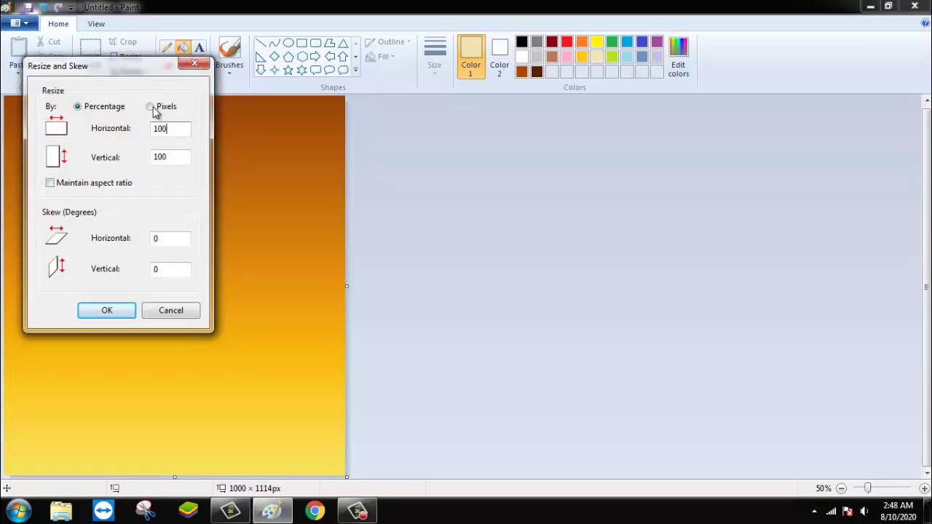
{"action": "left_click", "coordinate": [149, 106]}
{"action": "left_click", "coordinate": [176, 129]}
{"action": "type", "text": "00"}
{"action": "left_click", "coordinate": [120, 315]}
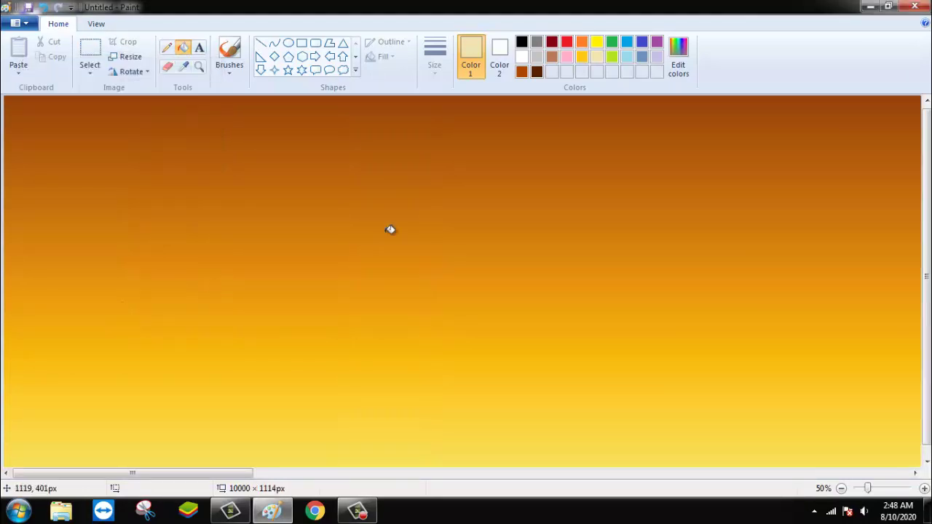
Select the visible gradient area, flip it vertically and stretch the selection slightly past the side edges
{"action": "left_click", "coordinate": [89, 54]}
{"action": "left_click_drag", "start_coordinate": [5, 99], "coordinate": [919, 464]}
{"action": "right_click", "coordinate": [375, 211]}
{"action": "mouse_move", "coordinate": [420, 333]}
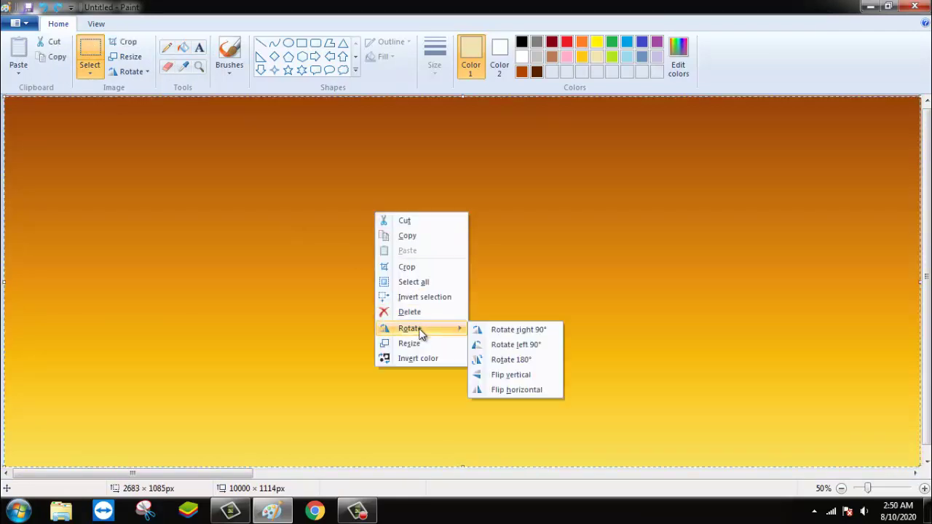
{"action": "left_click", "coordinate": [511, 376]}
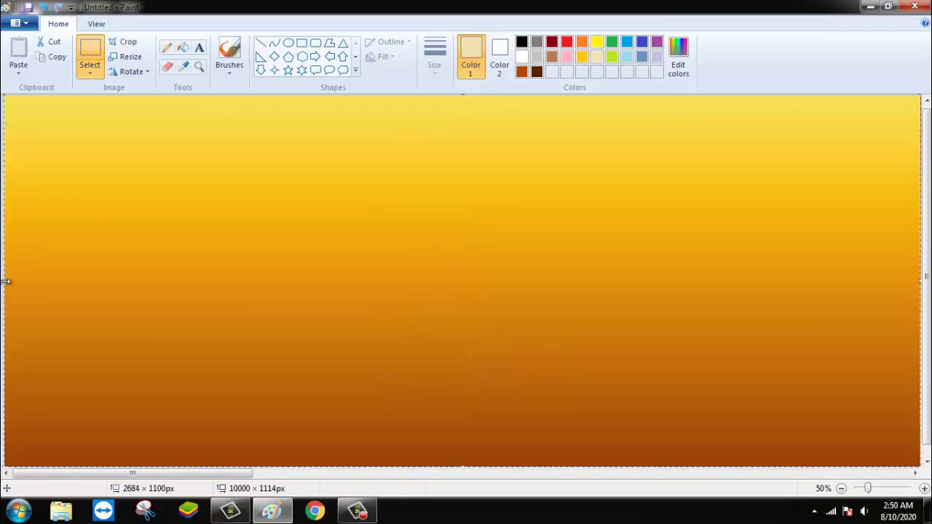
{"action": "left_click_drag", "start_coordinate": [6, 282], "coordinate": [16, 291]}
{"action": "left_click_drag", "start_coordinate": [923, 282], "coordinate": [931, 297]}
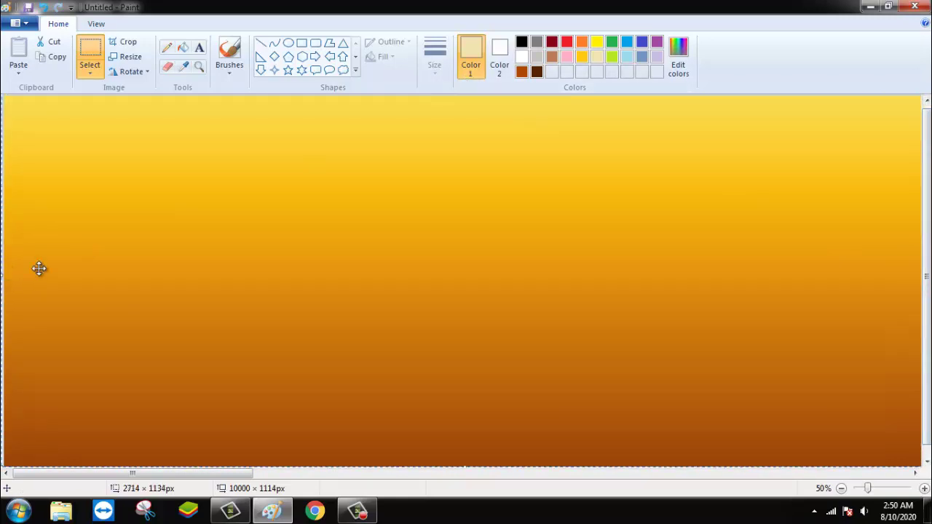
Paint a black hilly ground along the picture's lower edge using the oil brush at its thickest size
{"action": "left_click", "coordinate": [230, 73]}
{"action": "left_click", "coordinate": [230, 120]}
{"action": "left_click", "coordinate": [522, 42]}
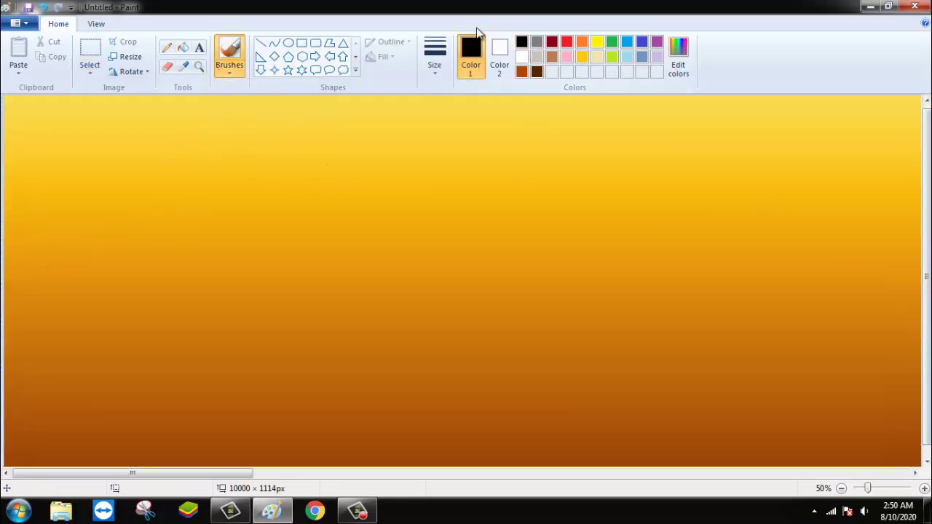
{"action": "left_click", "coordinate": [435, 65]}
{"action": "left_click", "coordinate": [466, 178]}
{"action": "mouse_move", "coordinate": [38, 441]}
{"action": "left_mouse_down"}
{"action": "mouse_move", "coordinate": [531, 461]}
{"action": "mouse_move", "coordinate": [3, 423]}
{"action": "mouse_move", "coordinate": [263, 461]}
{"action": "mouse_move", "coordinate": [539, 453]}
{"action": "mouse_move", "coordinate": [391, 451]}
{"action": "mouse_move", "coordinate": [480, 461]}
{"action": "mouse_move", "coordinate": [849, 453]}
{"action": "mouse_move", "coordinate": [523, 461]}
{"action": "mouse_move", "coordinate": [664, 465]}
{"action": "mouse_move", "coordinate": [855, 441]}
{"action": "mouse_move", "coordinate": [911, 445]}
{"action": "mouse_move", "coordinate": [735, 449]}
{"action": "mouse_move", "coordinate": [847, 465]}
{"action": "mouse_move", "coordinate": [896, 433]}
{"action": "mouse_move", "coordinate": [797, 456]}
{"action": "mouse_move", "coordinate": [325, 451]}
{"action": "mouse_move", "coordinate": [36, 431]}
{"action": "left_mouse_up"}
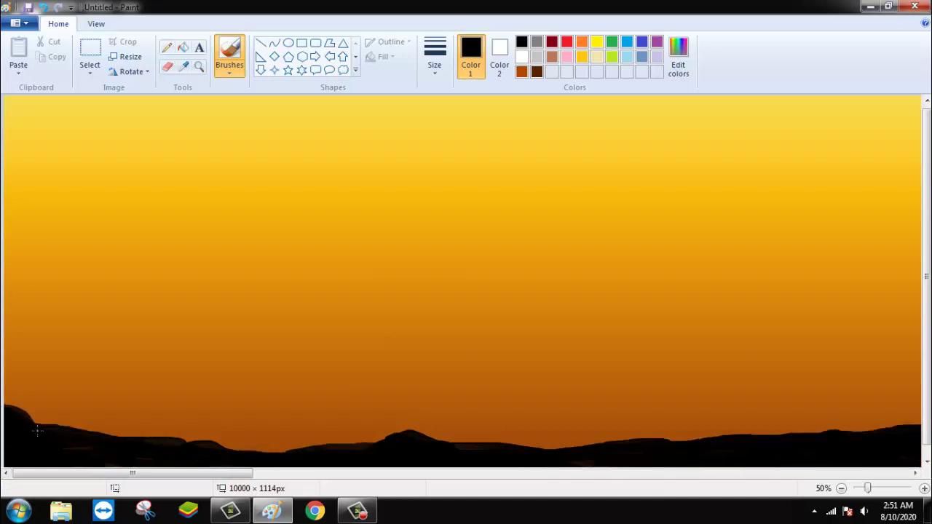
{"action": "mouse_move", "coordinate": [183, 453]}
{"action": "left_mouse_down"}
{"action": "mouse_move", "coordinate": [33, 416]}
{"action": "mouse_move", "coordinate": [219, 445]}
{"action": "mouse_move", "coordinate": [510, 446]}
{"action": "mouse_move", "coordinate": [919, 422]}
{"action": "left_mouse_up"}
Mix a dark grey with red, green and blue at 25 and paint it along the top of the hills
{"action": "left_click", "coordinate": [679, 58]}
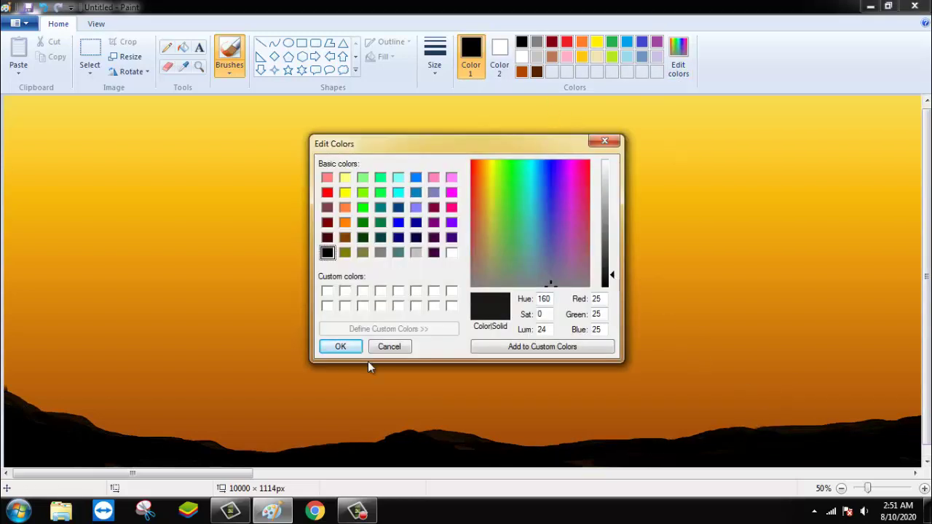
{"action": "left_click", "coordinate": [342, 345]}
{"action": "mouse_move", "coordinate": [32, 405]}
{"action": "left_mouse_down"}
{"action": "mouse_move", "coordinate": [240, 451]}
{"action": "mouse_move", "coordinate": [690, 448]}
{"action": "mouse_move", "coordinate": [920, 412]}
{"action": "left_mouse_up"}
Paint over the hills in black, raising the slopes at both sides of the picture
{"action": "left_click", "coordinate": [521, 42]}
{"action": "mouse_move", "coordinate": [6, 384]}
{"action": "left_mouse_down"}
{"action": "mouse_move", "coordinate": [131, 434]}
{"action": "mouse_move", "coordinate": [24, 415]}
{"action": "left_mouse_up"}
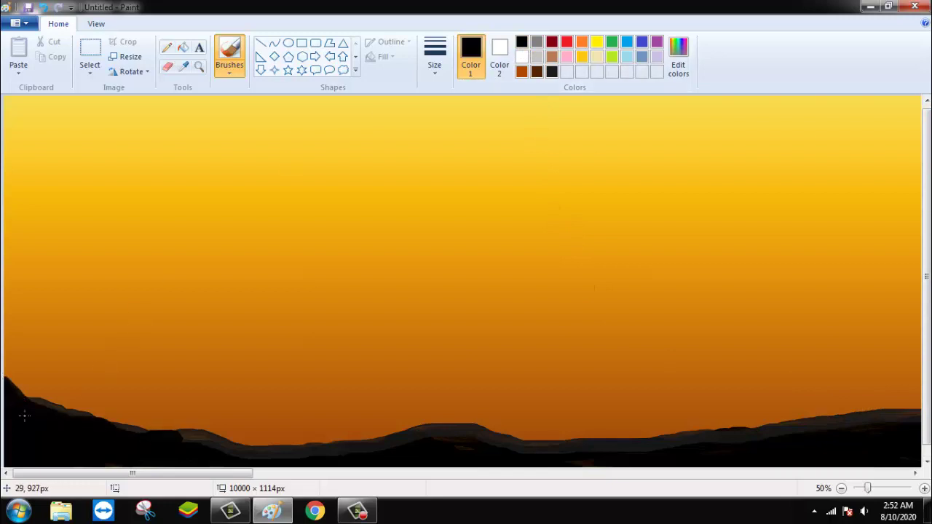
{"action": "mouse_move", "coordinate": [188, 438]}
{"action": "left_mouse_down"}
{"action": "mouse_move", "coordinate": [322, 463]}
{"action": "mouse_move", "coordinate": [377, 450]}
{"action": "mouse_move", "coordinate": [306, 458]}
{"action": "mouse_move", "coordinate": [468, 435]}
{"action": "mouse_move", "coordinate": [424, 435]}
{"action": "mouse_move", "coordinate": [593, 454]}
{"action": "mouse_move", "coordinate": [522, 455]}
{"action": "mouse_move", "coordinate": [756, 435]}
{"action": "mouse_move", "coordinate": [839, 430]}
{"action": "left_mouse_up"}
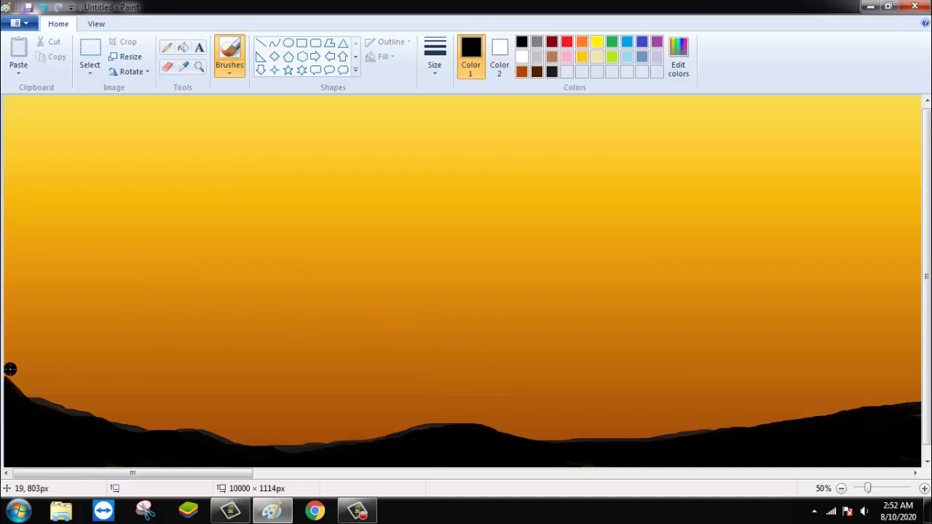
{"action": "mouse_move", "coordinate": [11, 370]}
{"action": "left_mouse_down"}
{"action": "mouse_move", "coordinate": [73, 412]}
{"action": "mouse_move", "coordinate": [221, 444]}
{"action": "mouse_move", "coordinate": [387, 428]}
{"action": "mouse_move", "coordinate": [377, 436]}
{"action": "mouse_move", "coordinate": [568, 451]}
{"action": "mouse_move", "coordinate": [917, 398]}
{"action": "left_mouse_up"}
{"action": "left_click_drag", "start_coordinate": [771, 419], "coordinate": [919, 365]}
Roughen the hills' outline across the whole picture with the black crayon brush at the thinnest size
{"action": "left_click", "coordinate": [435, 57]}
{"action": "left_click", "coordinate": [458, 100]}
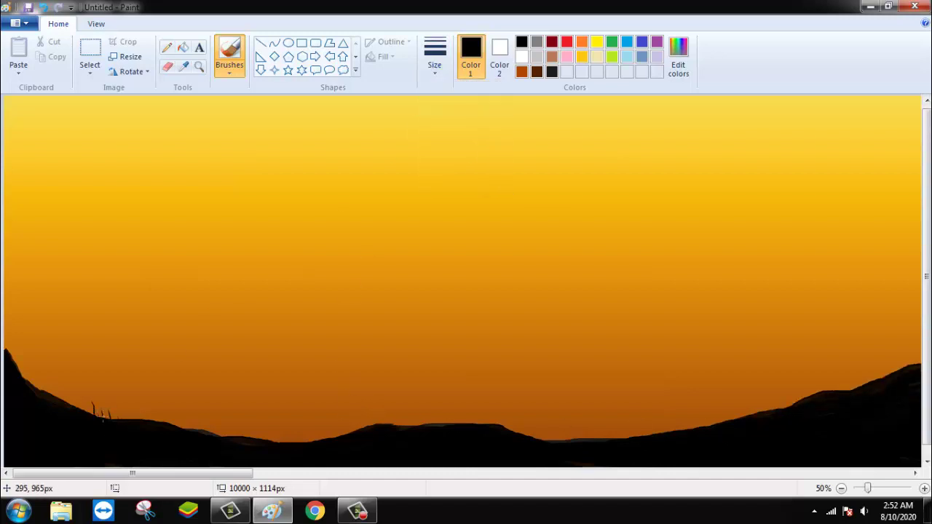
{"action": "left_click", "coordinate": [230, 65]}
{"action": "left_click", "coordinate": [256, 121]}
{"action": "mouse_move", "coordinate": [4, 348]}
{"action": "left_mouse_down"}
{"action": "mouse_move", "coordinate": [27, 381]}
{"action": "mouse_move", "coordinate": [92, 416]}
{"action": "mouse_move", "coordinate": [257, 445]}
{"action": "mouse_move", "coordinate": [368, 427]}
{"action": "mouse_move", "coordinate": [192, 434]}
{"action": "mouse_move", "coordinate": [460, 419]}
{"action": "mouse_move", "coordinate": [561, 446]}
{"action": "mouse_move", "coordinate": [668, 435]}
{"action": "mouse_move", "coordinate": [573, 437]}
{"action": "mouse_move", "coordinate": [653, 438]}
{"action": "mouse_move", "coordinate": [878, 384]}
{"action": "mouse_move", "coordinate": [853, 381]}
{"action": "mouse_move", "coordinate": [919, 362]}
{"action": "left_mouse_up"}
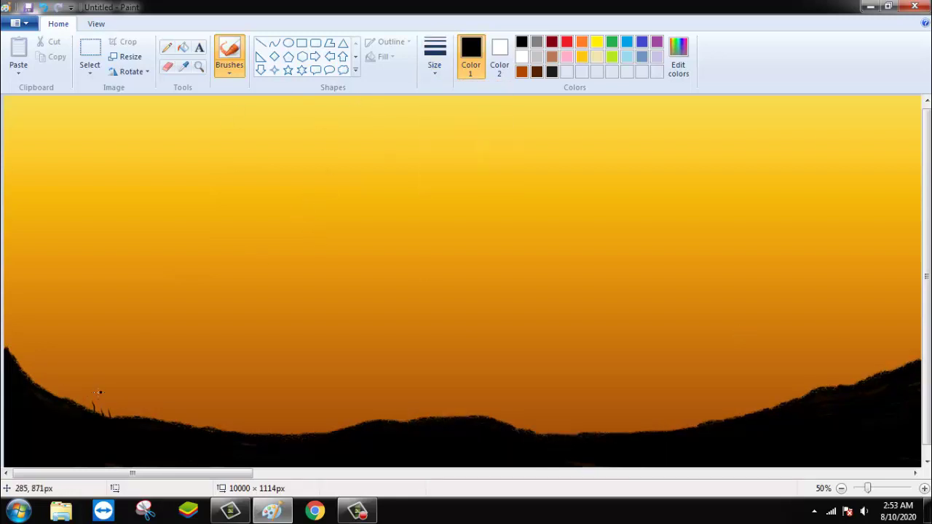
Draw thin black grass blades along the entire crest of the hills
{"action": "mouse_move", "coordinate": [26, 346]}
{"action": "left_mouse_down"}
{"action": "mouse_move", "coordinate": [31, 389]}
{"action": "mouse_move", "coordinate": [42, 362]}
{"action": "mouse_move", "coordinate": [34, 378]}
{"action": "mouse_move", "coordinate": [55, 366]}
{"action": "mouse_move", "coordinate": [101, 411]}
{"action": "left_mouse_up"}
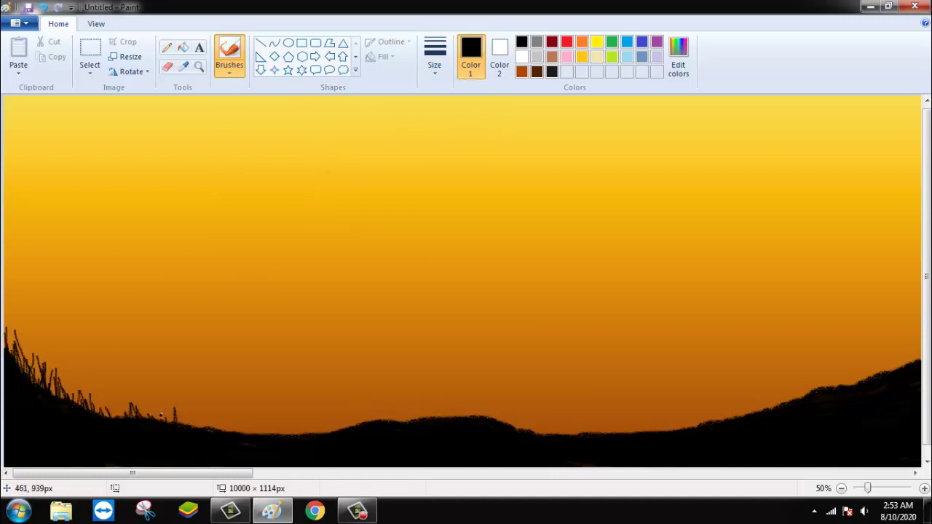
{"action": "left_click_drag", "start_coordinate": [235, 429], "coordinate": [195, 394]}
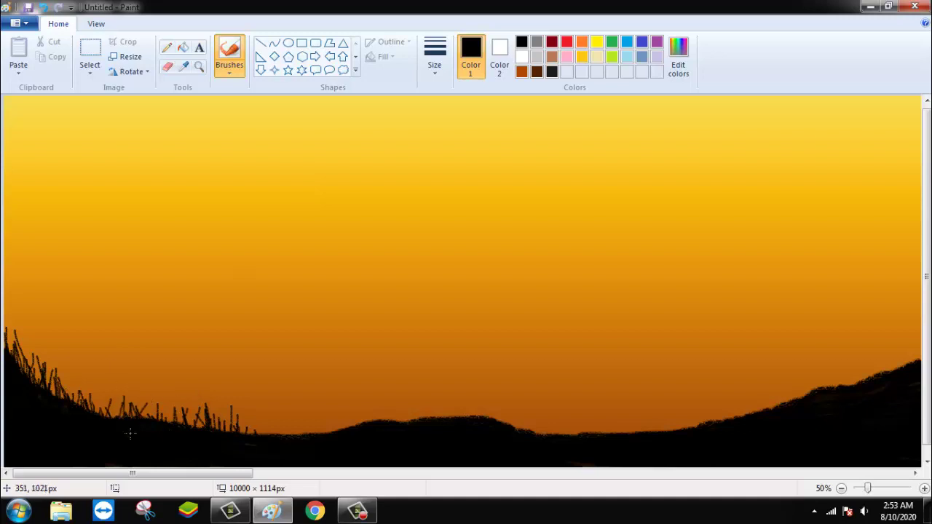
{"action": "mouse_move", "coordinate": [130, 433]}
{"action": "left_mouse_down"}
{"action": "mouse_move", "coordinate": [306, 427]}
{"action": "mouse_move", "coordinate": [282, 404]}
{"action": "mouse_move", "coordinate": [267, 449]}
{"action": "mouse_move", "coordinate": [257, 404]}
{"action": "mouse_move", "coordinate": [398, 443]}
{"action": "mouse_move", "coordinate": [426, 435]}
{"action": "mouse_move", "coordinate": [379, 427]}
{"action": "mouse_move", "coordinate": [364, 397]}
{"action": "mouse_move", "coordinate": [357, 439]}
{"action": "mouse_move", "coordinate": [389, 402]}
{"action": "mouse_move", "coordinate": [399, 430]}
{"action": "mouse_move", "coordinate": [475, 429]}
{"action": "mouse_move", "coordinate": [313, 419]}
{"action": "left_mouse_up"}
{"action": "mouse_move", "coordinate": [486, 428]}
{"action": "left_mouse_down"}
{"action": "mouse_move", "coordinate": [518, 422]}
{"action": "mouse_move", "coordinate": [544, 442]}
{"action": "mouse_move", "coordinate": [598, 428]}
{"action": "mouse_move", "coordinate": [565, 411]}
{"action": "mouse_move", "coordinate": [590, 440]}
{"action": "mouse_move", "coordinate": [705, 418]}
{"action": "mouse_move", "coordinate": [748, 433]}
{"action": "mouse_move", "coordinate": [747, 401]}
{"action": "left_mouse_up"}
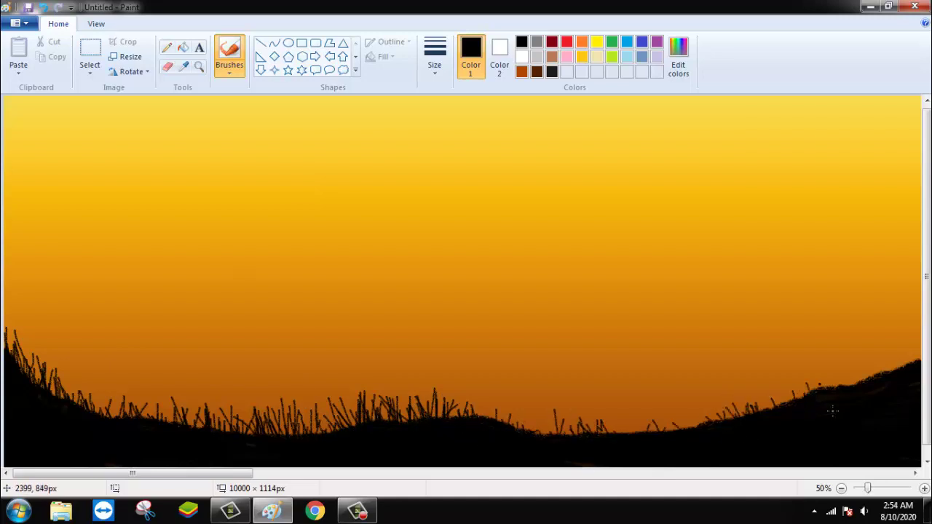
{"action": "mouse_move", "coordinate": [826, 421]}
{"action": "left_mouse_down"}
{"action": "mouse_move", "coordinate": [804, 387]}
{"action": "mouse_move", "coordinate": [780, 405]}
{"action": "left_mouse_up"}
Draw tall black flower stalks with buds on the right slope, the middle hill and the left slope
{"action": "mouse_move", "coordinate": [865, 364]}
{"action": "left_mouse_down"}
{"action": "mouse_move", "coordinate": [888, 384]}
{"action": "mouse_move", "coordinate": [879, 343]}
{"action": "mouse_move", "coordinate": [904, 342]}
{"action": "mouse_move", "coordinate": [832, 352]}
{"action": "mouse_move", "coordinate": [827, 431]}
{"action": "mouse_move", "coordinate": [850, 301]}
{"action": "left_mouse_up"}
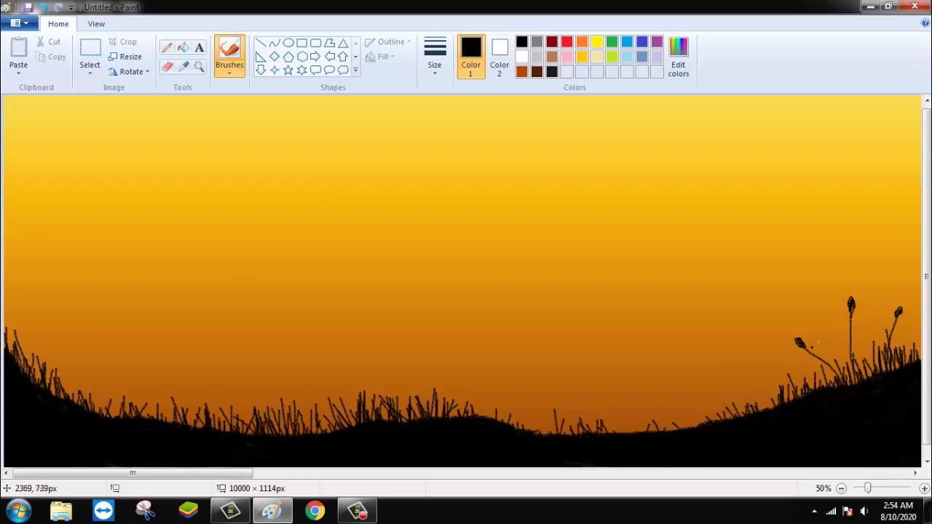
{"action": "left_click_drag", "start_coordinate": [816, 315], "coordinate": [844, 376]}
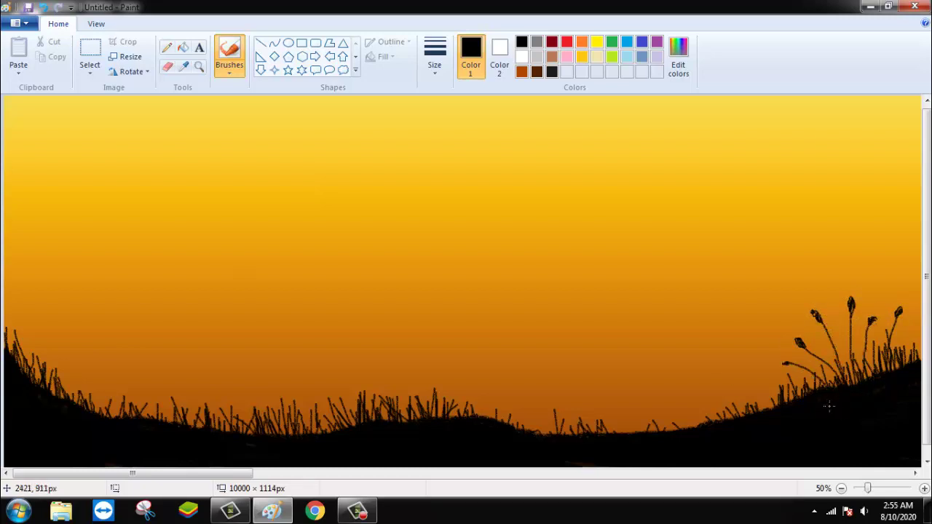
{"action": "left_click_drag", "start_coordinate": [339, 358], "coordinate": [353, 395]}
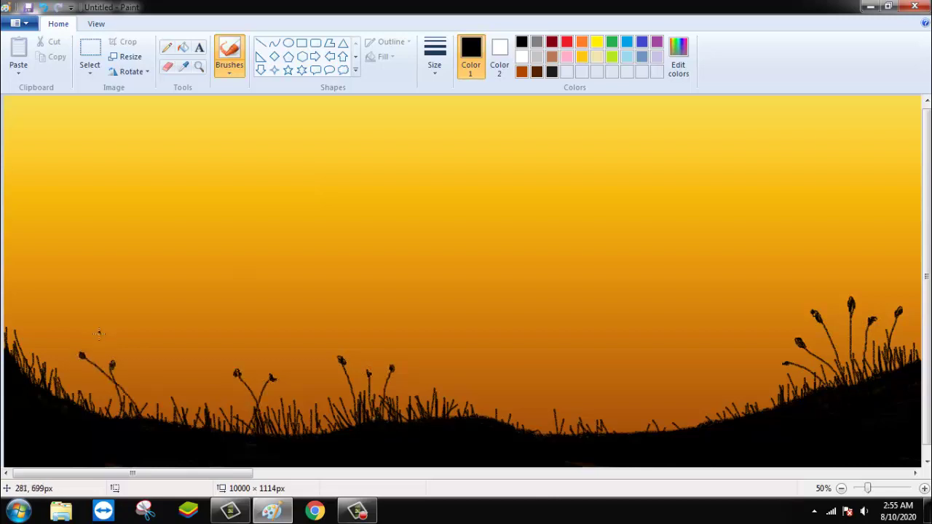
{"action": "left_click_drag", "start_coordinate": [99, 333], "coordinate": [77, 406]}
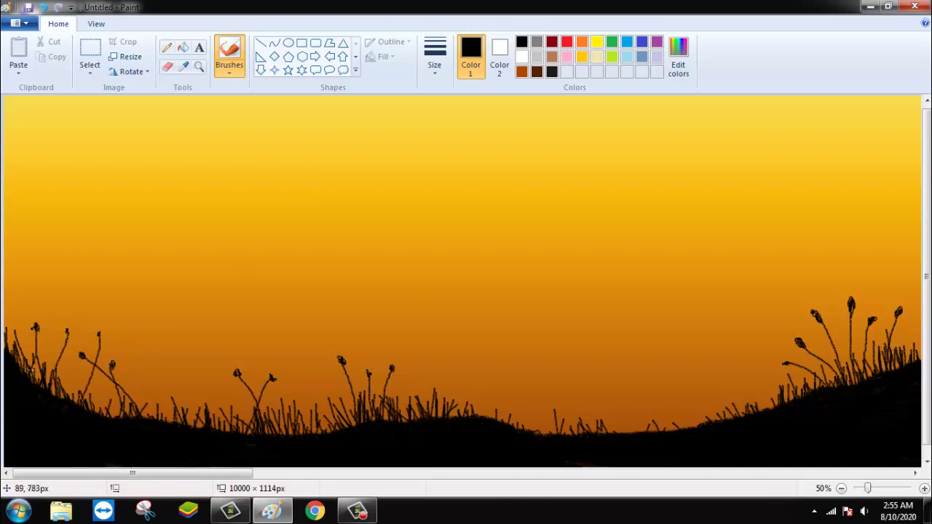
Draw more thin black flower stalks with buds on the left slope, the middle hill and the low ground right of it
{"action": "left_click_drag", "start_coordinate": [312, 384], "coordinate": [385, 431]}
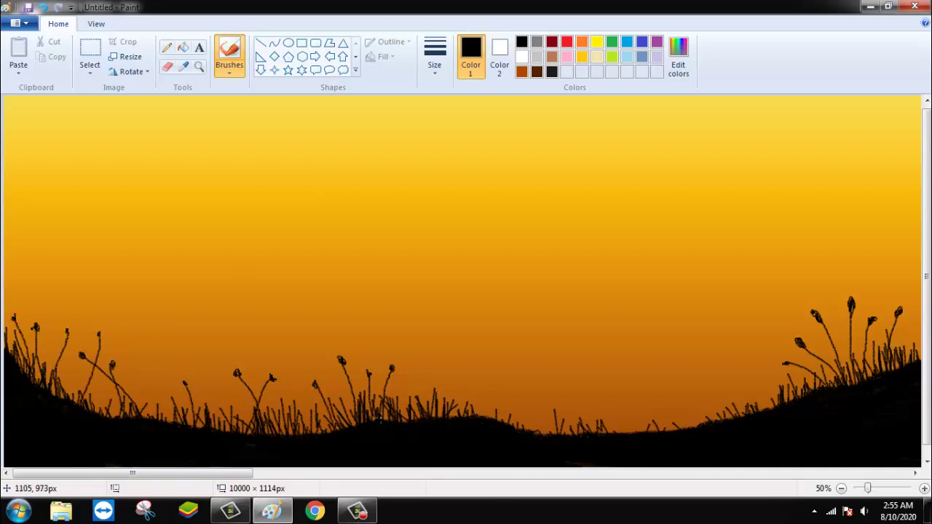
{"action": "left_click_drag", "start_coordinate": [201, 347], "coordinate": [162, 421]}
{"action": "left_click_drag", "start_coordinate": [520, 383], "coordinate": [544, 434]}
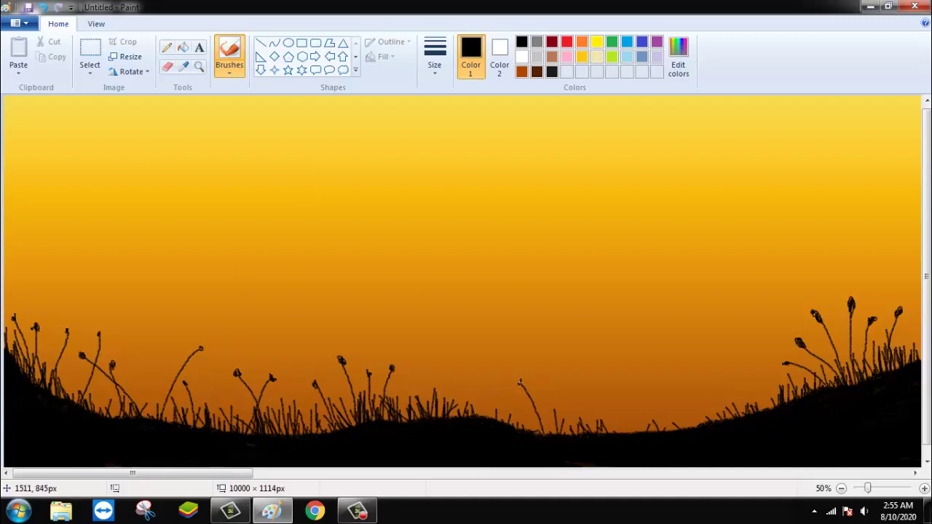
{"action": "left_click_drag", "start_coordinate": [615, 397], "coordinate": [634, 440]}
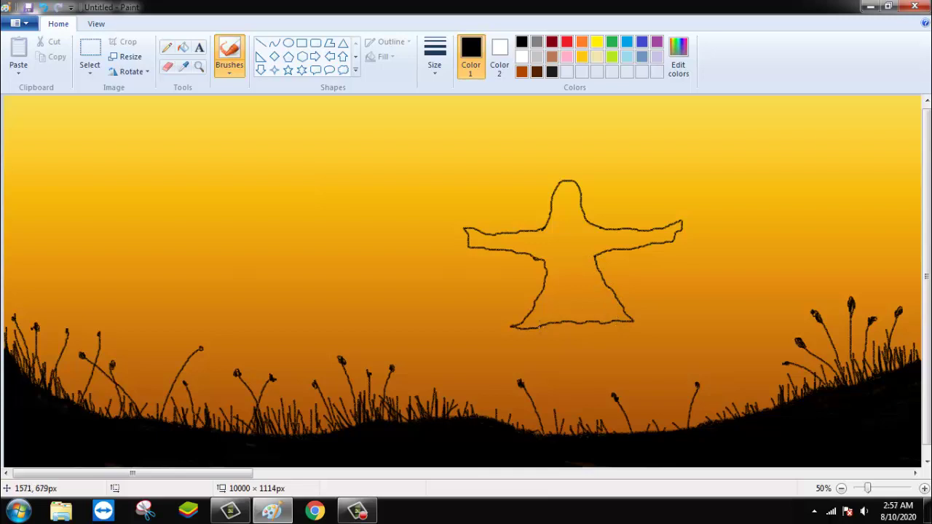
Outline the woman's two legs down to the hill and both hands in black, redrawing the right hand
{"action": "left_click_drag", "start_coordinate": [550, 393], "coordinate": [550, 434]}
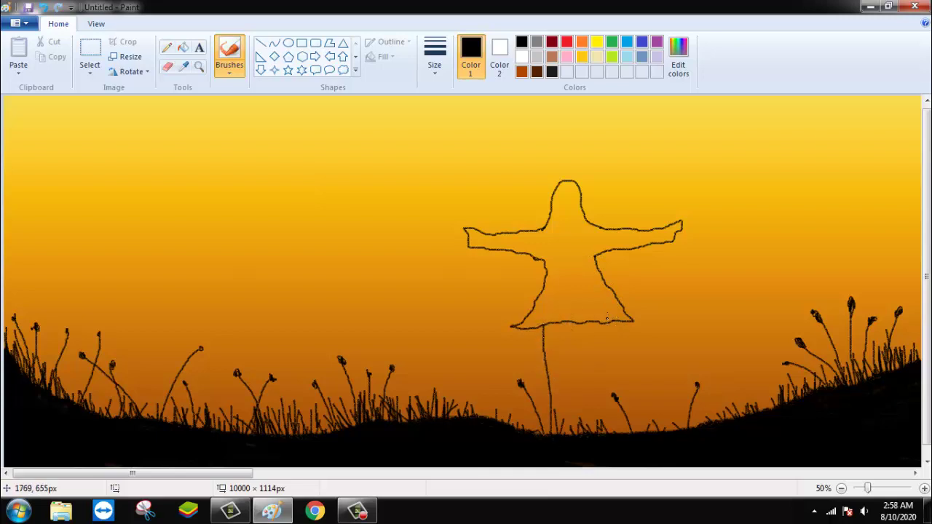
{"action": "left_click_drag", "start_coordinate": [609, 326], "coordinate": [602, 416]}
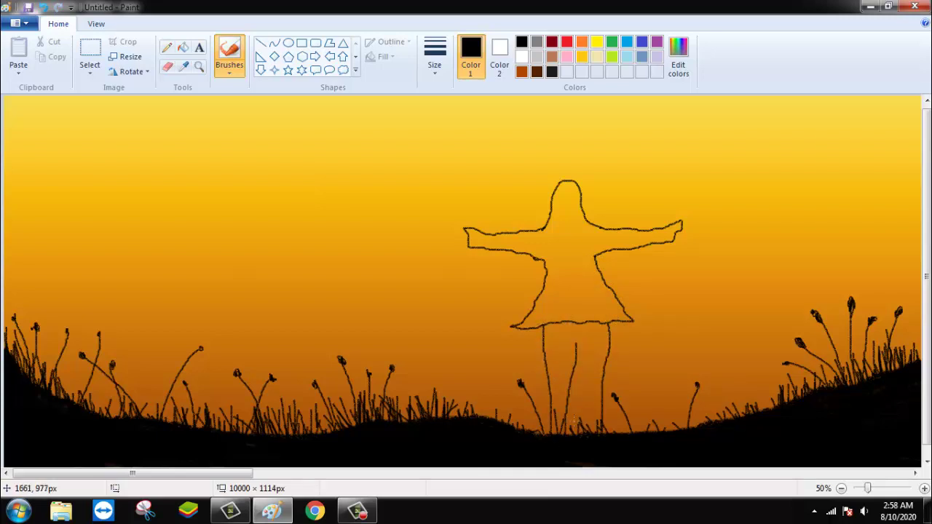
{"action": "left_click_drag", "start_coordinate": [577, 343], "coordinate": [588, 444]}
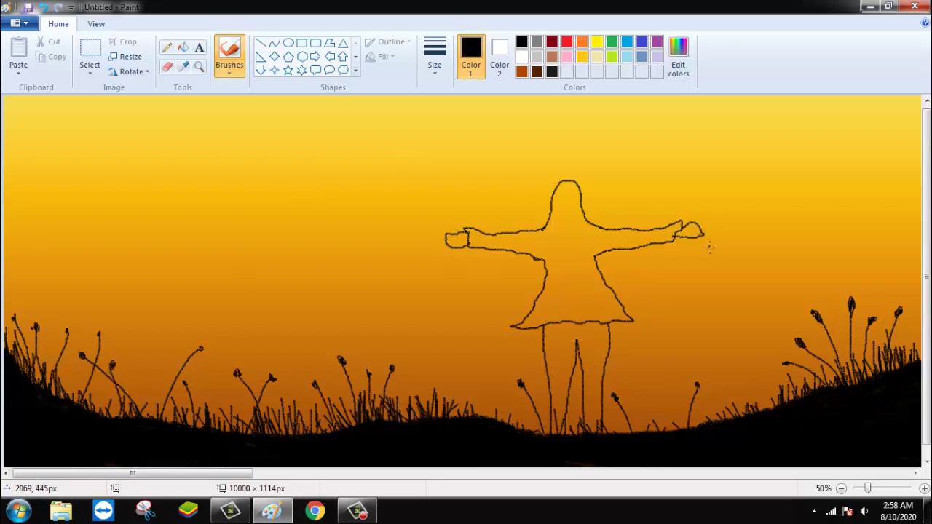
{"action": "key", "text": "ctrl+z"}
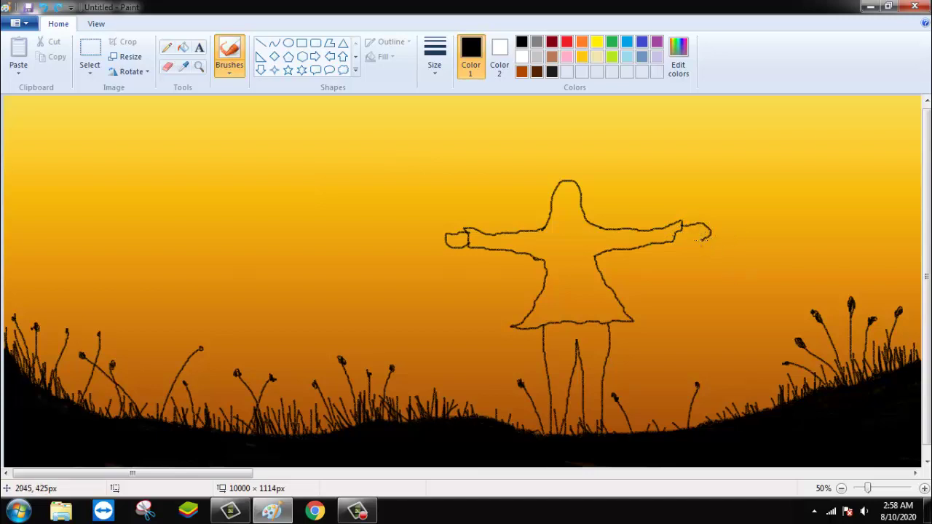
{"action": "key", "text": "ctrl+z"}
{"action": "left_click_drag", "start_coordinate": [681, 224], "coordinate": [700, 226]}
Fill the woman's hair, torso and dress in black with the basic round brush at the thickest size
{"action": "left_click", "coordinate": [230, 71]}
{"action": "left_click", "coordinate": [231, 93]}
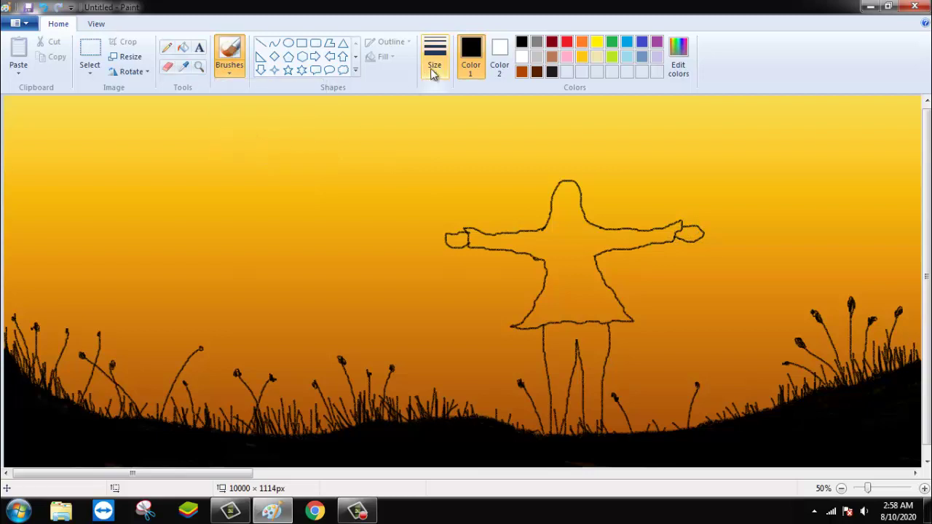
{"action": "left_click", "coordinate": [435, 58]}
{"action": "left_click", "coordinate": [467, 172]}
{"action": "mouse_move", "coordinate": [565, 235]}
{"action": "left_mouse_down"}
{"action": "mouse_move", "coordinate": [568, 264]}
{"action": "mouse_move", "coordinate": [560, 267]}
{"action": "mouse_move", "coordinate": [545, 244]}
{"action": "mouse_move", "coordinate": [564, 195]}
{"action": "mouse_move", "coordinate": [585, 242]}
{"action": "left_mouse_up"}
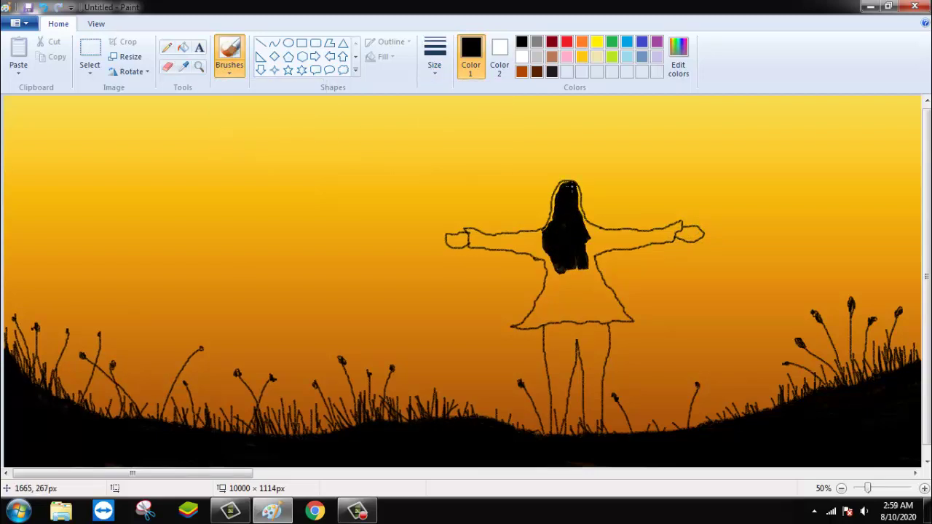
{"action": "mouse_move", "coordinate": [570, 188]}
{"action": "left_mouse_down"}
{"action": "mouse_move", "coordinate": [585, 228]}
{"action": "mouse_move", "coordinate": [603, 236]}
{"action": "mouse_move", "coordinate": [559, 300]}
{"action": "mouse_move", "coordinate": [551, 265]}
{"action": "left_mouse_up"}
{"action": "mouse_move", "coordinate": [543, 304]}
{"action": "left_mouse_down"}
{"action": "mouse_move", "coordinate": [588, 256]}
{"action": "mouse_move", "coordinate": [595, 285]}
{"action": "mouse_move", "coordinate": [584, 302]}
{"action": "mouse_move", "coordinate": [542, 315]}
{"action": "left_mouse_up"}
Fill the woman's arms and both legs in black with the thick brush
{"action": "mouse_move", "coordinate": [585, 238]}
{"action": "left_mouse_down"}
{"action": "mouse_move", "coordinate": [628, 240]}
{"action": "mouse_move", "coordinate": [588, 226]}
{"action": "mouse_move", "coordinate": [625, 238]}
{"action": "mouse_move", "coordinate": [670, 233]}
{"action": "mouse_move", "coordinate": [499, 240]}
{"action": "mouse_move", "coordinate": [512, 236]}
{"action": "mouse_move", "coordinate": [524, 248]}
{"action": "left_mouse_up"}
{"action": "mouse_move", "coordinate": [540, 300]}
{"action": "left_mouse_down"}
{"action": "mouse_move", "coordinate": [528, 320]}
{"action": "mouse_move", "coordinate": [598, 310]}
{"action": "mouse_move", "coordinate": [590, 270]}
{"action": "mouse_move", "coordinate": [624, 314]}
{"action": "mouse_move", "coordinate": [576, 251]}
{"action": "mouse_move", "coordinate": [554, 368]}
{"action": "mouse_move", "coordinate": [547, 331]}
{"action": "mouse_move", "coordinate": [559, 332]}
{"action": "mouse_move", "coordinate": [564, 360]}
{"action": "mouse_move", "coordinate": [575, 340]}
{"action": "mouse_move", "coordinate": [556, 441]}
{"action": "mouse_move", "coordinate": [553, 408]}
{"action": "left_mouse_up"}
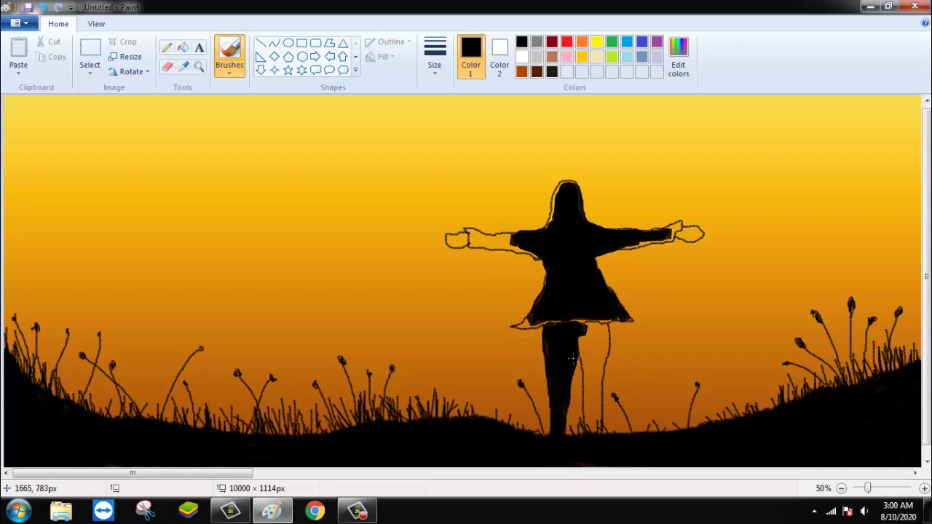
{"action": "mouse_move", "coordinate": [573, 357]}
{"action": "left_mouse_down"}
{"action": "mouse_move", "coordinate": [598, 440]}
{"action": "mouse_move", "coordinate": [593, 363]}
{"action": "left_mouse_up"}
{"action": "mouse_move", "coordinate": [590, 369]}
{"action": "left_mouse_down"}
{"action": "mouse_move", "coordinate": [594, 416]}
{"action": "mouse_move", "coordinate": [580, 327]}
{"action": "mouse_move", "coordinate": [602, 328]}
{"action": "mouse_move", "coordinate": [593, 340]}
{"action": "mouse_move", "coordinate": [604, 337]}
{"action": "mouse_move", "coordinate": [601, 417]}
{"action": "left_mouse_up"}
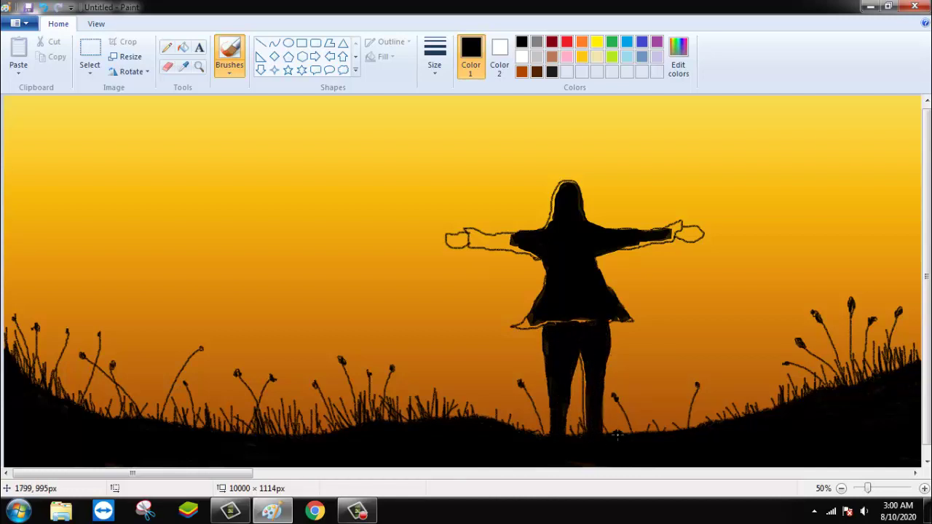
{"action": "mouse_move", "coordinate": [465, 239]}
{"action": "left_mouse_down"}
{"action": "mouse_move", "coordinate": [522, 245]}
{"action": "mouse_move", "coordinate": [466, 236]}
{"action": "left_mouse_up"}
Fill the remaining gaps along the woman's head, arms, hands, hem and legs in black with the thinnest brush size
{"action": "left_click", "coordinate": [435, 58]}
{"action": "left_click", "coordinate": [459, 95]}
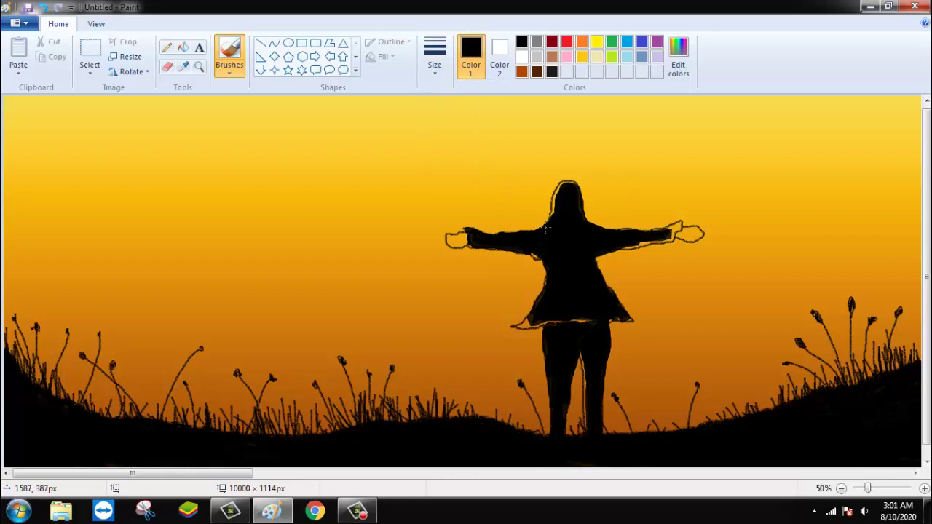
{"action": "mouse_move", "coordinate": [555, 203]}
{"action": "left_mouse_down"}
{"action": "mouse_move", "coordinate": [576, 188]}
{"action": "mouse_move", "coordinate": [582, 231]}
{"action": "left_mouse_up"}
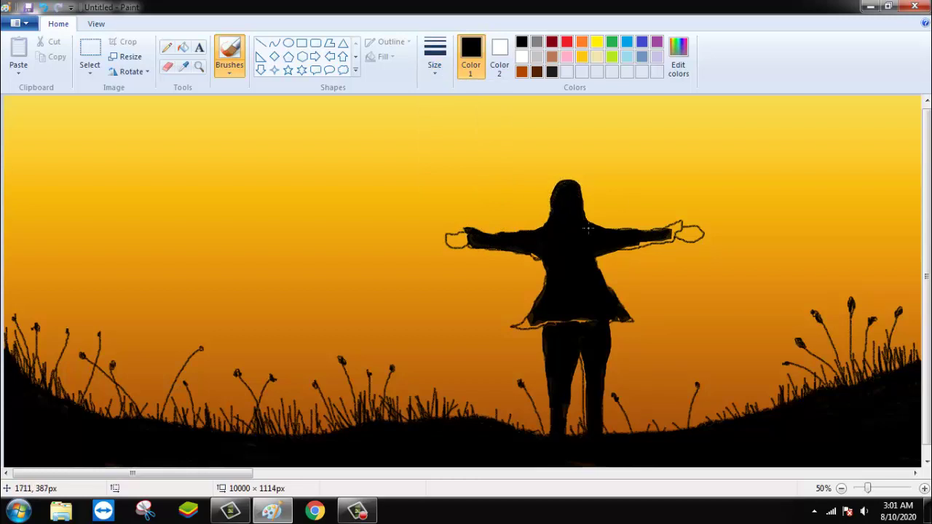
{"action": "left_click_drag", "start_coordinate": [543, 306], "coordinate": [535, 315]}
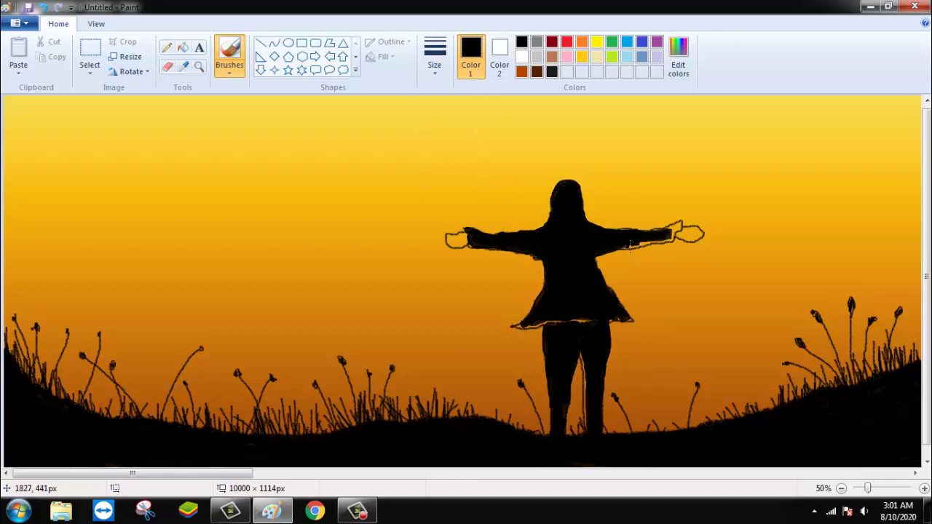
{"action": "mouse_move", "coordinate": [620, 250]}
{"action": "left_mouse_down"}
{"action": "mouse_move", "coordinate": [673, 241]}
{"action": "mouse_move", "coordinate": [688, 224]}
{"action": "mouse_move", "coordinate": [660, 231]}
{"action": "left_mouse_up"}
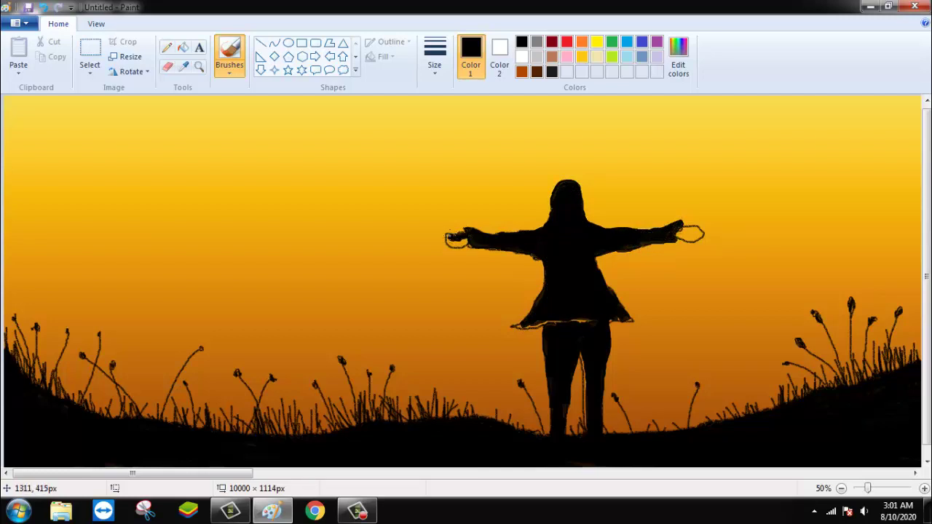
{"action": "left_click_drag", "start_coordinate": [450, 241], "coordinate": [456, 245]}
{"action": "mouse_move", "coordinate": [629, 252]}
{"action": "left_mouse_down"}
{"action": "mouse_move", "coordinate": [695, 226]}
{"action": "mouse_move", "coordinate": [692, 237]}
{"action": "mouse_move", "coordinate": [703, 239]}
{"action": "left_mouse_up"}
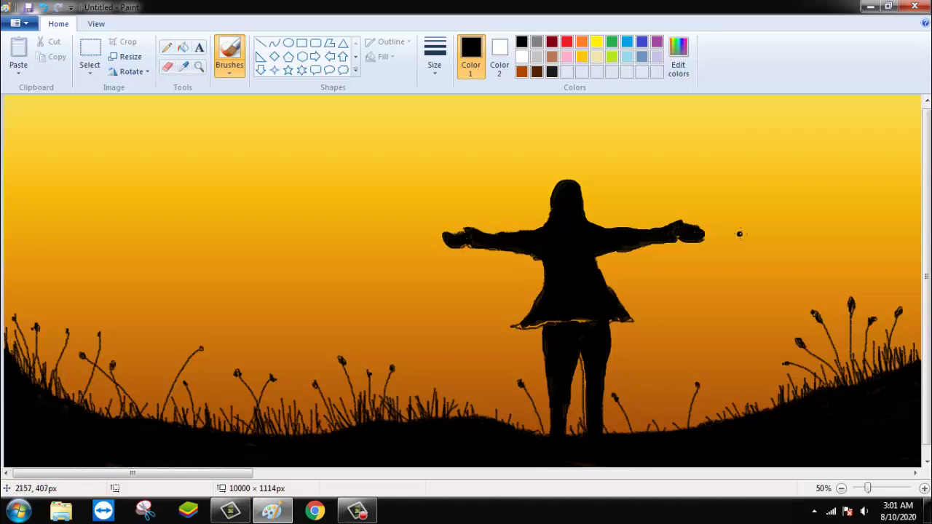
{"action": "left_click_drag", "start_coordinate": [510, 328], "coordinate": [606, 319]}
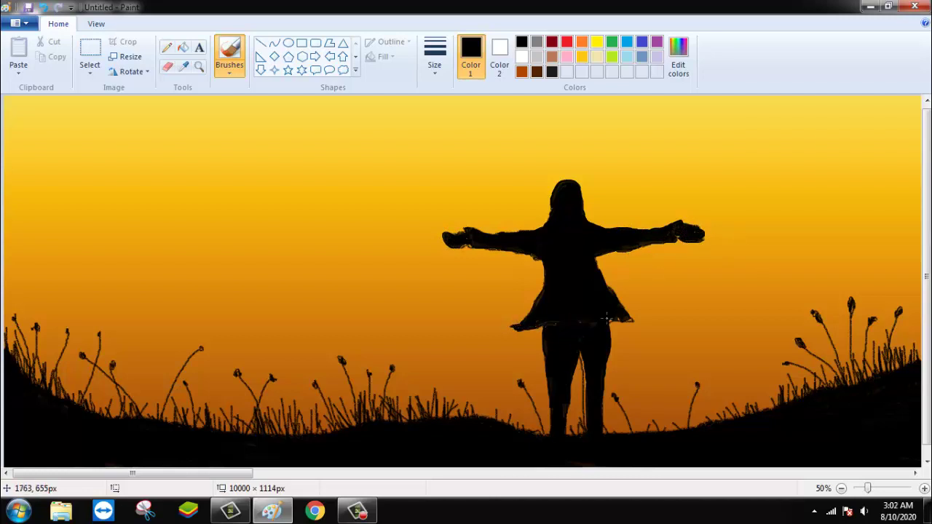
{"action": "left_click_drag", "start_coordinate": [580, 355], "coordinate": [587, 425]}
Trace the dress hem and the gap between the legs with a thin dark-orange Pencil line
{"action": "left_click", "coordinate": [167, 47]}
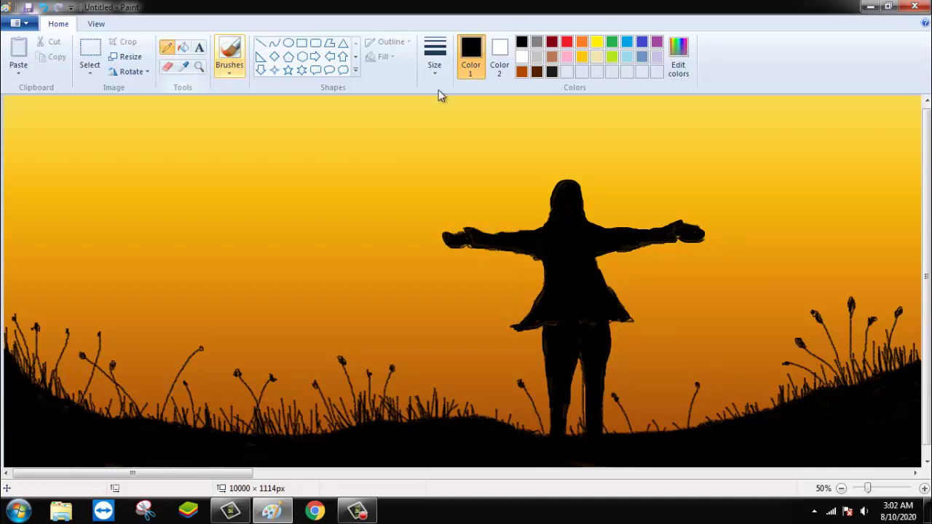
{"action": "left_click", "coordinate": [521, 70]}
{"action": "left_click_drag", "start_coordinate": [514, 328], "coordinate": [635, 319]}
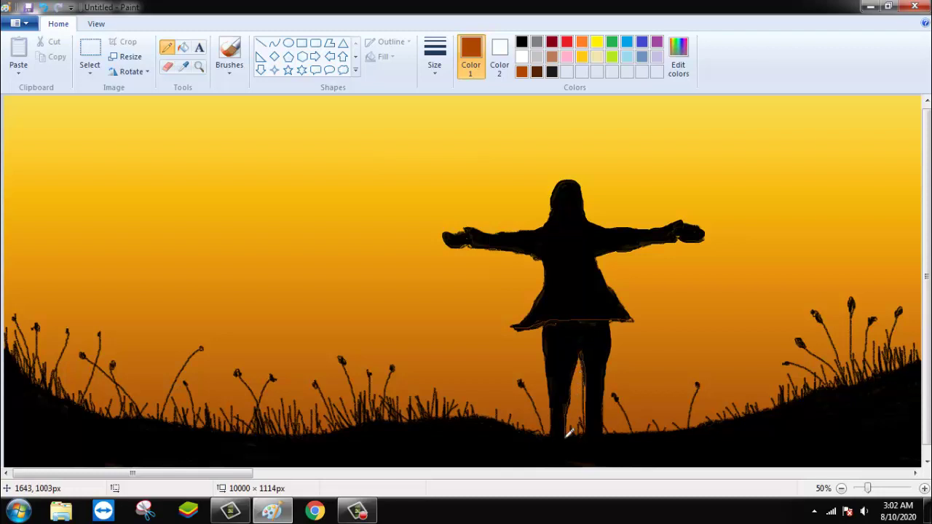
Outline a guitar headstock in black above the woman's right hand and draw two straight neck lines down through the hand
{"action": "left_click", "coordinate": [553, 71]}
{"action": "left_click", "coordinate": [230, 72]}
{"action": "left_click", "coordinate": [229, 92]}
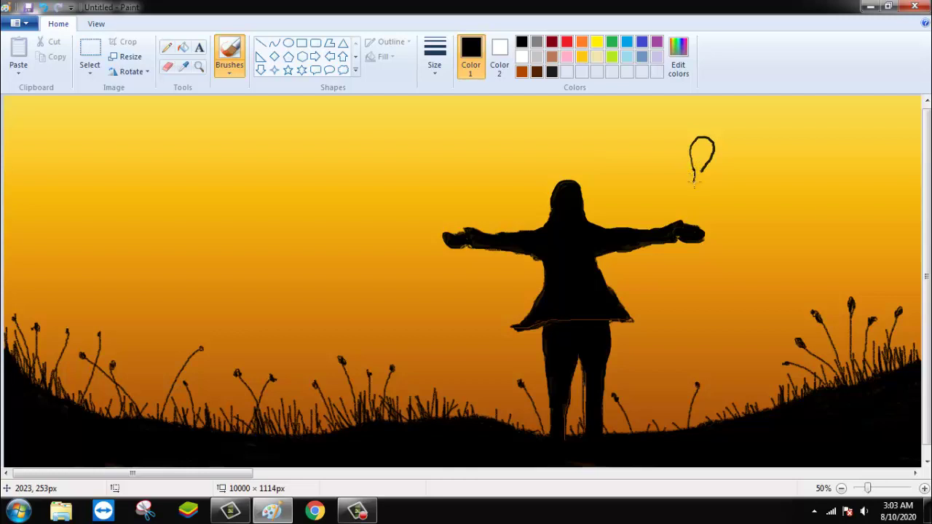
{"action": "left_click", "coordinate": [260, 43]}
{"action": "mouse_move", "coordinate": [694, 169]}
{"action": "left_mouse_down"}
{"action": "mouse_move", "coordinate": [681, 273]}
{"action": "mouse_move", "coordinate": [701, 172]}
{"action": "mouse_move", "coordinate": [688, 277]}
{"action": "left_mouse_up"}
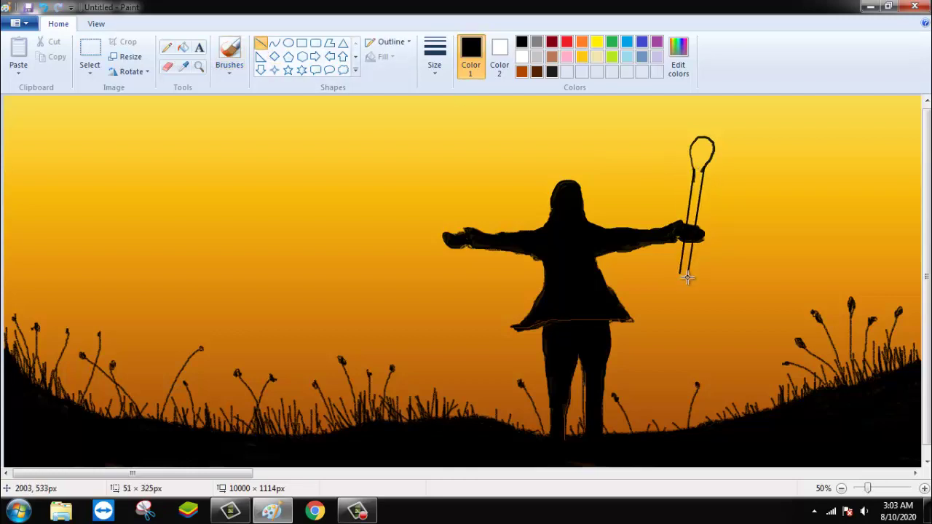
{"action": "left_click", "coordinate": [231, 72]}
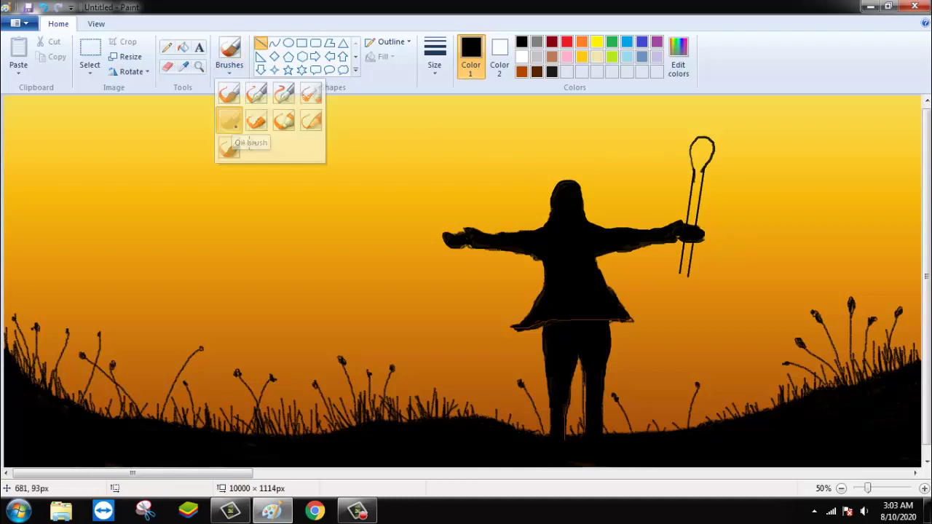
{"action": "left_click", "coordinate": [731, 181]}
Outline the guitar's body below the neck with a curved top edge and brushed sides, and add an oval sound hole
{"action": "left_click", "coordinate": [274, 43]}
{"action": "mouse_move", "coordinate": [651, 271]}
{"action": "left_mouse_down"}
{"action": "mouse_move", "coordinate": [709, 278]}
{"action": "mouse_move", "coordinate": [694, 260]}
{"action": "mouse_move", "coordinate": [705, 262]}
{"action": "mouse_move", "coordinate": [699, 272]}
{"action": "mouse_move", "coordinate": [656, 271]}
{"action": "mouse_move", "coordinate": [652, 320]}
{"action": "mouse_move", "coordinate": [652, 277]}
{"action": "left_mouse_up"}
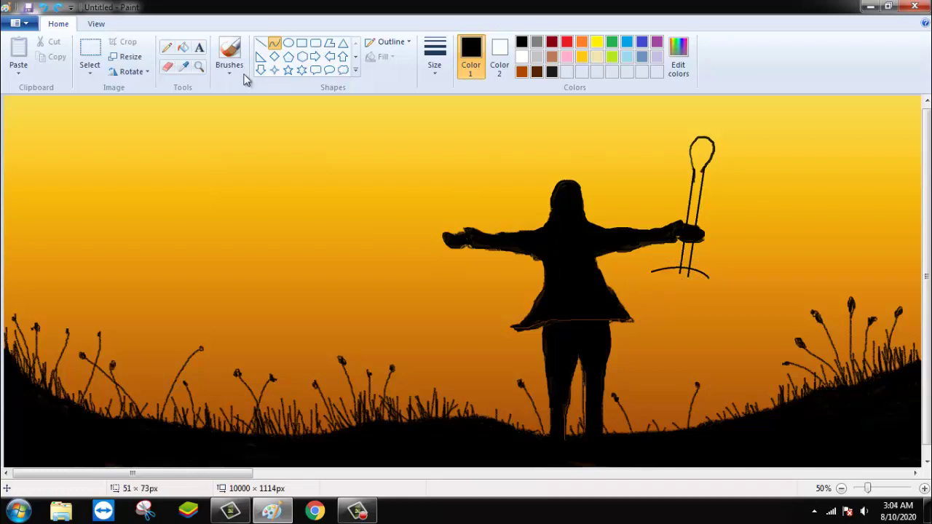
{"action": "left_click", "coordinate": [229, 71]}
{"action": "left_click", "coordinate": [233, 92]}
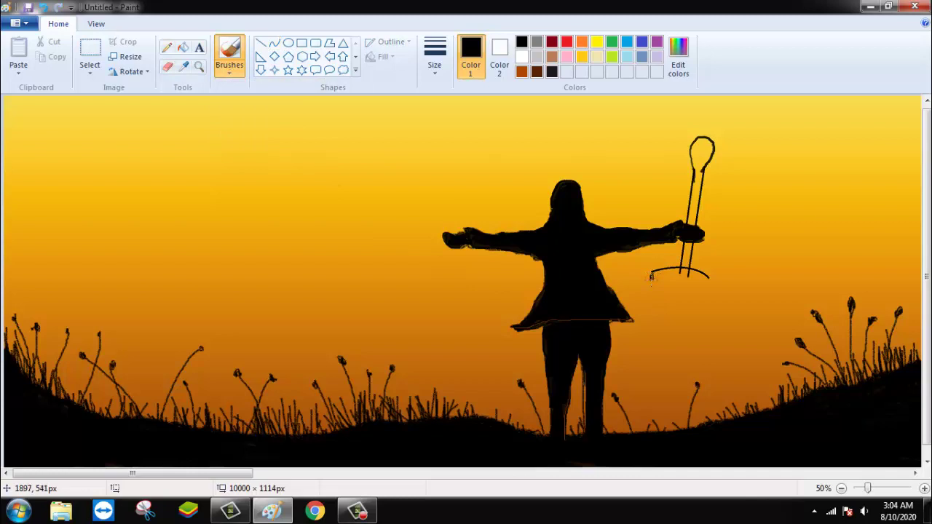
{"action": "mouse_move", "coordinate": [641, 356]}
{"action": "left_mouse_down"}
{"action": "mouse_move", "coordinate": [649, 379]}
{"action": "mouse_move", "coordinate": [706, 373]}
{"action": "left_mouse_up"}
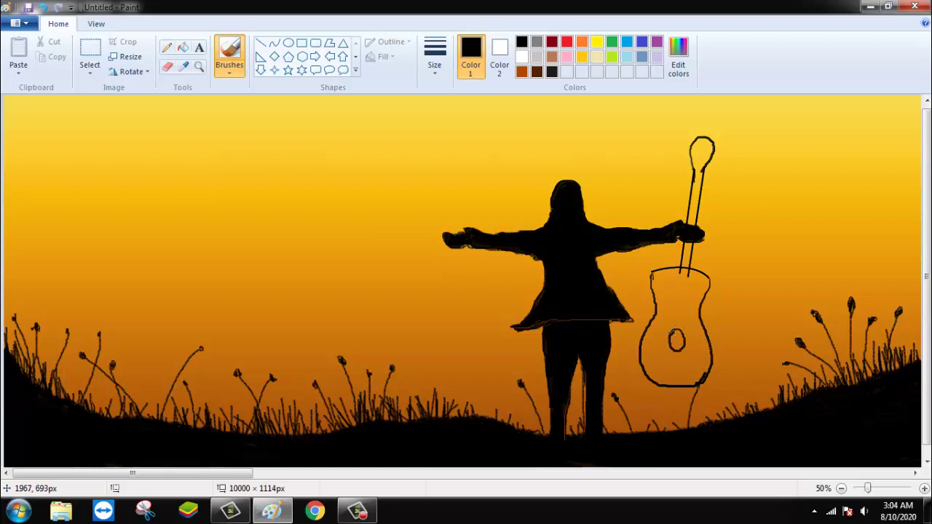
Fill the guitar's headstock, neck and body in black with the round brush, leaving the sound hole open and smoothing the body's edges
{"action": "left_click", "coordinate": [230, 71]}
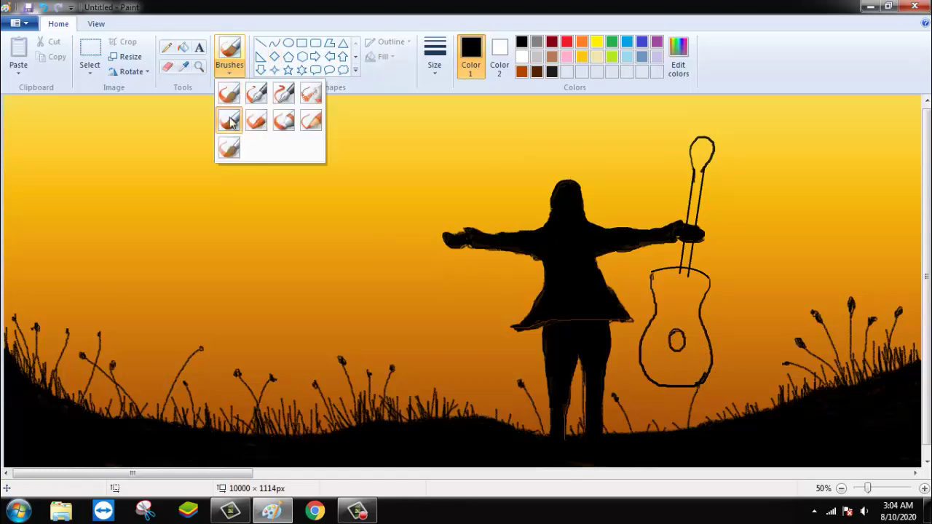
{"action": "left_click", "coordinate": [228, 92]}
{"action": "mouse_move", "coordinate": [701, 149]}
{"action": "left_mouse_down"}
{"action": "mouse_move", "coordinate": [697, 175]}
{"action": "mouse_move", "coordinate": [707, 150]}
{"action": "mouse_move", "coordinate": [696, 202]}
{"action": "left_mouse_up"}
{"action": "mouse_move", "coordinate": [700, 152]}
{"action": "left_mouse_down"}
{"action": "mouse_move", "coordinate": [678, 295]}
{"action": "mouse_move", "coordinate": [672, 273]}
{"action": "mouse_move", "coordinate": [658, 287]}
{"action": "mouse_move", "coordinate": [698, 278]}
{"action": "mouse_move", "coordinate": [690, 298]}
{"action": "mouse_move", "coordinate": [654, 318]}
{"action": "mouse_move", "coordinate": [645, 350]}
{"action": "mouse_move", "coordinate": [658, 382]}
{"action": "mouse_move", "coordinate": [656, 329]}
{"action": "mouse_move", "coordinate": [660, 367]}
{"action": "mouse_move", "coordinate": [684, 321]}
{"action": "mouse_move", "coordinate": [693, 327]}
{"action": "mouse_move", "coordinate": [663, 354]}
{"action": "mouse_move", "coordinate": [684, 331]}
{"action": "mouse_move", "coordinate": [689, 382]}
{"action": "mouse_move", "coordinate": [702, 346]}
{"action": "left_mouse_up"}
{"action": "left_click", "coordinate": [435, 59]}
{"action": "left_click", "coordinate": [468, 181]}
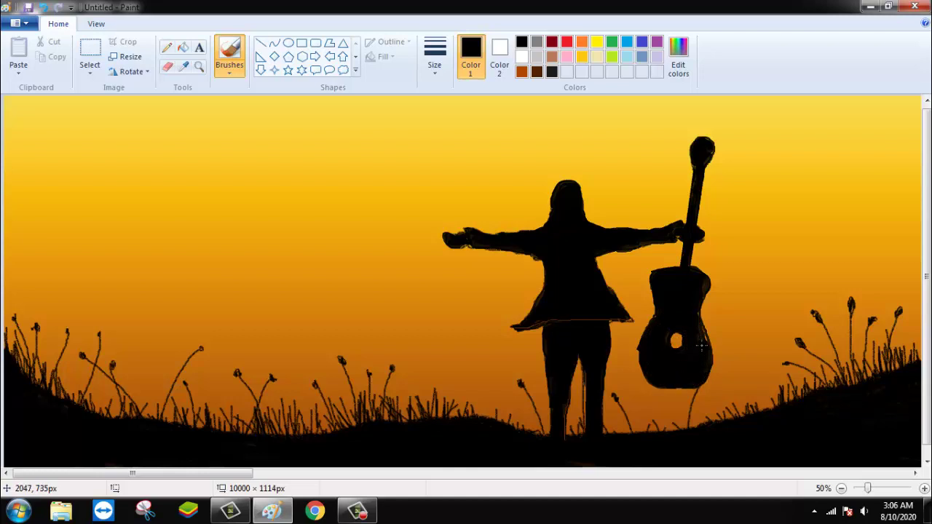
{"action": "mouse_move", "coordinate": [688, 381]}
{"action": "left_mouse_down"}
{"action": "mouse_move", "coordinate": [678, 388]}
{"action": "mouse_move", "coordinate": [673, 372]}
{"action": "left_mouse_up"}
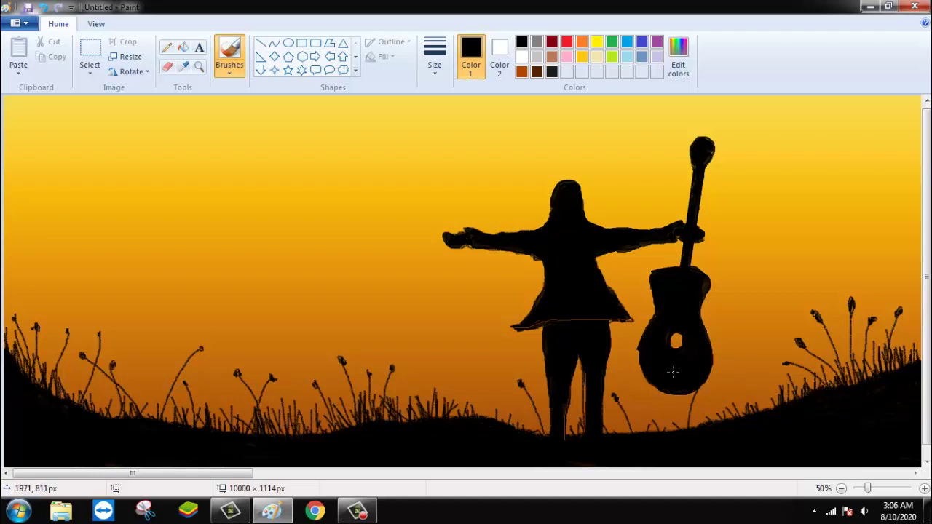
{"action": "mouse_move", "coordinate": [656, 294]}
{"action": "left_mouse_down"}
{"action": "mouse_move", "coordinate": [663, 271]}
{"action": "mouse_move", "coordinate": [706, 281]}
{"action": "mouse_move", "coordinate": [698, 339]}
{"action": "mouse_move", "coordinate": [684, 267]}
{"action": "mouse_move", "coordinate": [650, 378]}
{"action": "left_mouse_up"}
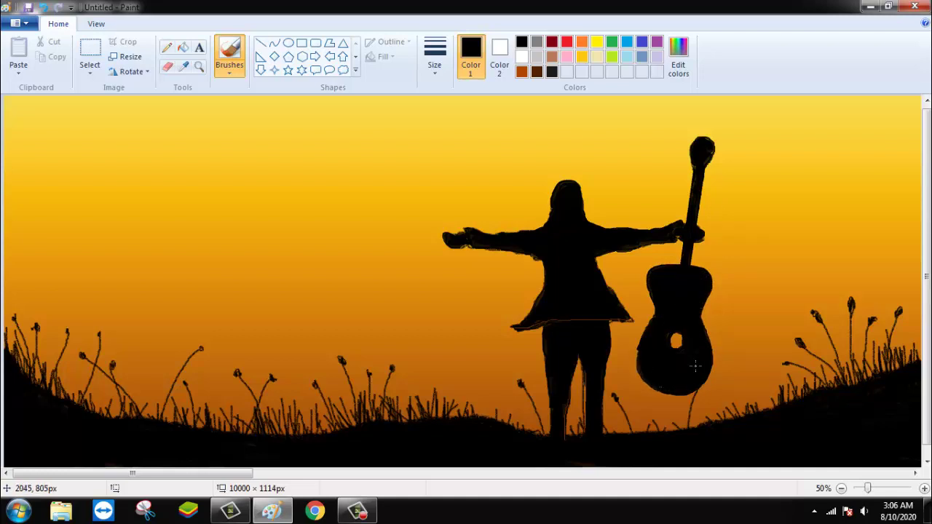
Add tuning pegs to the guitar's headstock and crossed lines in its sound hole with the thinnest black brush
{"action": "left_click", "coordinate": [435, 54]}
{"action": "left_click", "coordinate": [438, 87]}
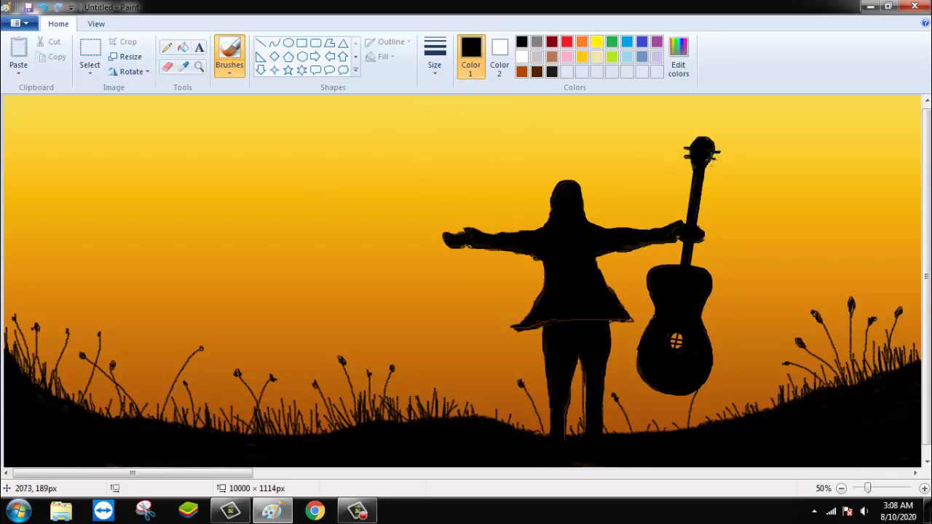
Draw a solid yellow circle with a yellow outline as the sun in the sky left of the woman
{"action": "left_click", "coordinate": [288, 42]}
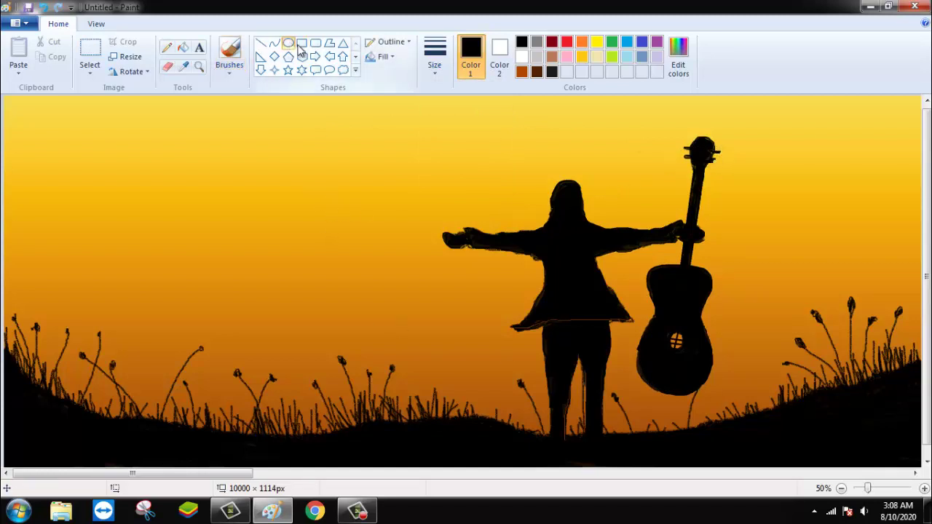
{"action": "right_click", "coordinate": [597, 42]}
{"action": "left_click", "coordinate": [598, 42]}
{"action": "left_click", "coordinate": [385, 58]}
{"action": "left_click", "coordinate": [406, 89]}
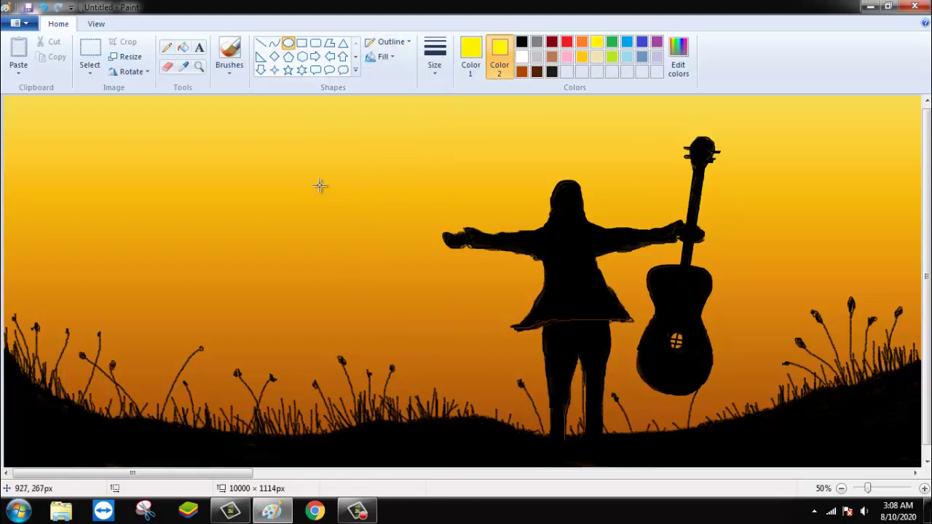
{"action": "left_click_drag", "start_coordinate": [319, 181], "coordinate": [386, 250]}
Draw small black bird-like strokes on both sides of the sun with the Pencil
{"action": "left_click", "coordinate": [167, 46]}
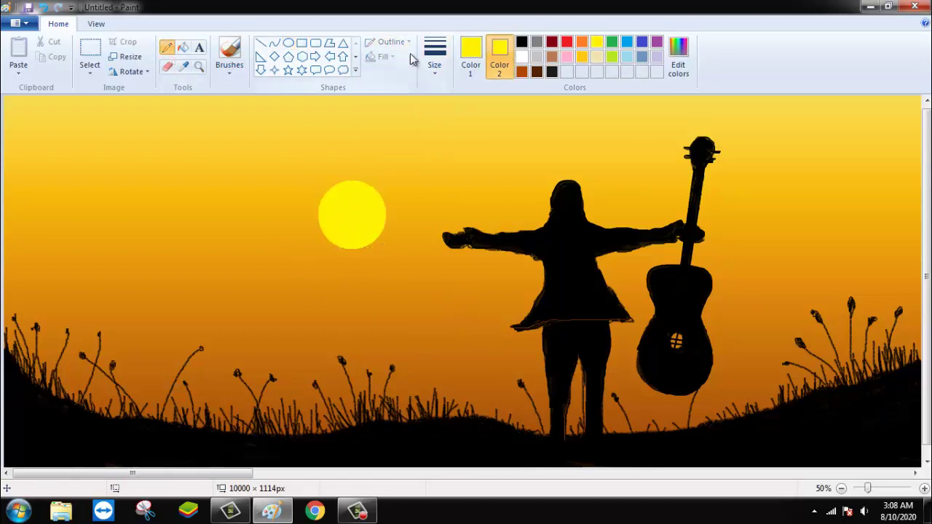
{"action": "left_click", "coordinate": [435, 57]}
{"action": "left_click", "coordinate": [470, 55]}
{"action": "left_click", "coordinate": [521, 42]}
{"action": "mouse_move", "coordinate": [300, 186]}
{"action": "left_mouse_down"}
{"action": "mouse_move", "coordinate": [321, 183]}
{"action": "mouse_move", "coordinate": [308, 174]}
{"action": "mouse_move", "coordinate": [322, 172]}
{"action": "mouse_move", "coordinate": [295, 171]}
{"action": "left_mouse_up"}
{"action": "left_click_drag", "start_coordinate": [288, 164], "coordinate": [294, 161]}
{"action": "mouse_move", "coordinate": [397, 231]}
{"action": "left_mouse_down"}
{"action": "mouse_move", "coordinate": [415, 225]}
{"action": "mouse_move", "coordinate": [406, 218]}
{"action": "left_mouse_up"}
{"action": "left_click_drag", "start_coordinate": [381, 248], "coordinate": [388, 243]}
{"action": "left_click_drag", "start_coordinate": [394, 243], "coordinate": [402, 238]}
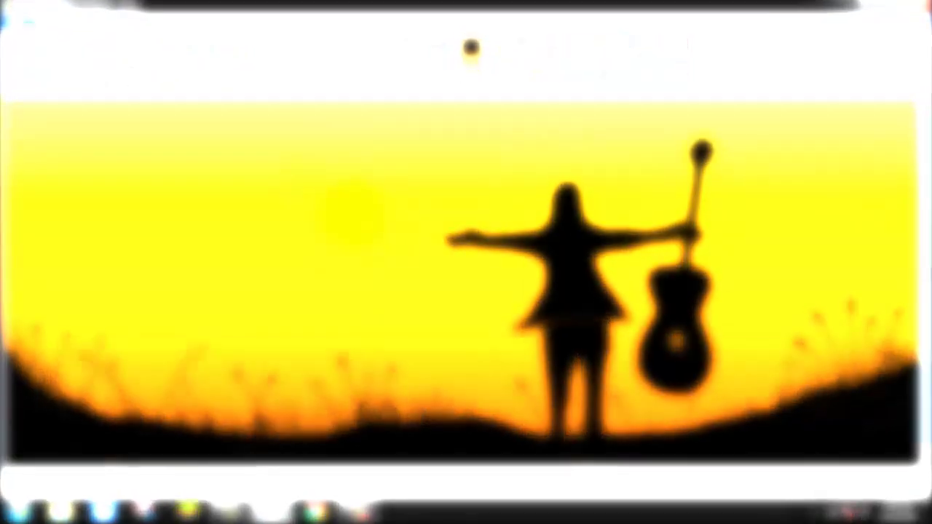